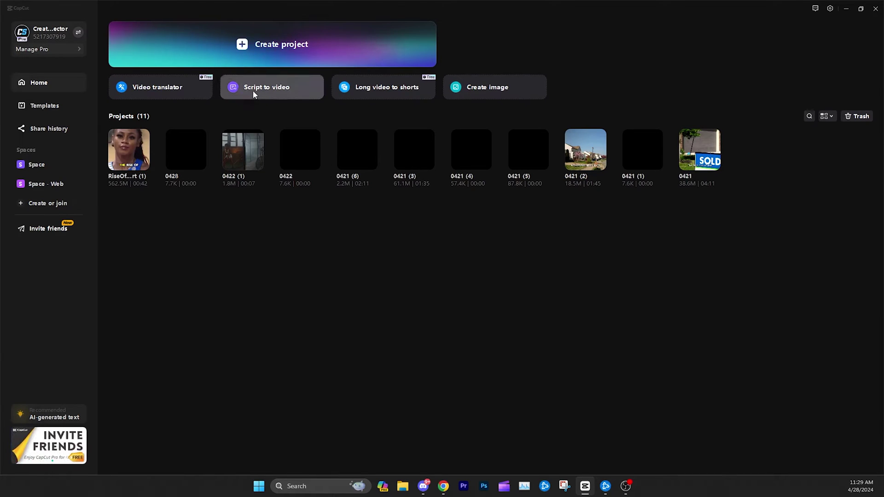
Step: Open the Script to video tool and position its window over the project list
click(321, 96)
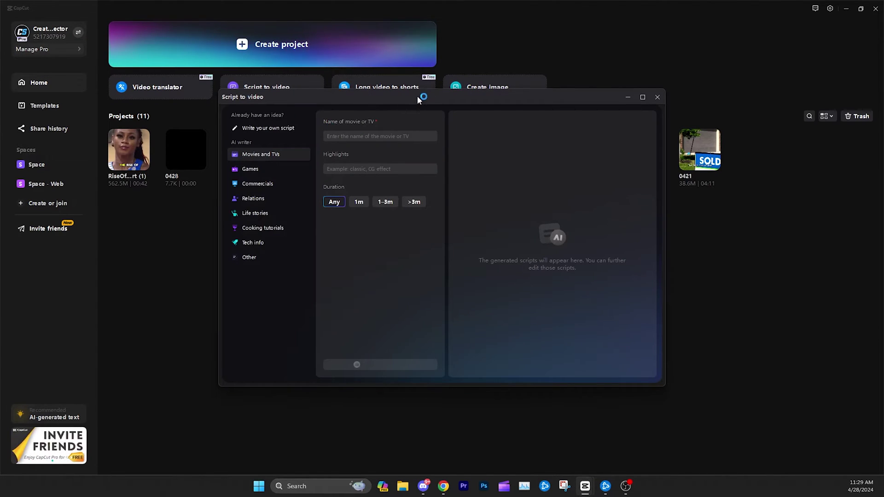
drag(419, 99, 411, 120)
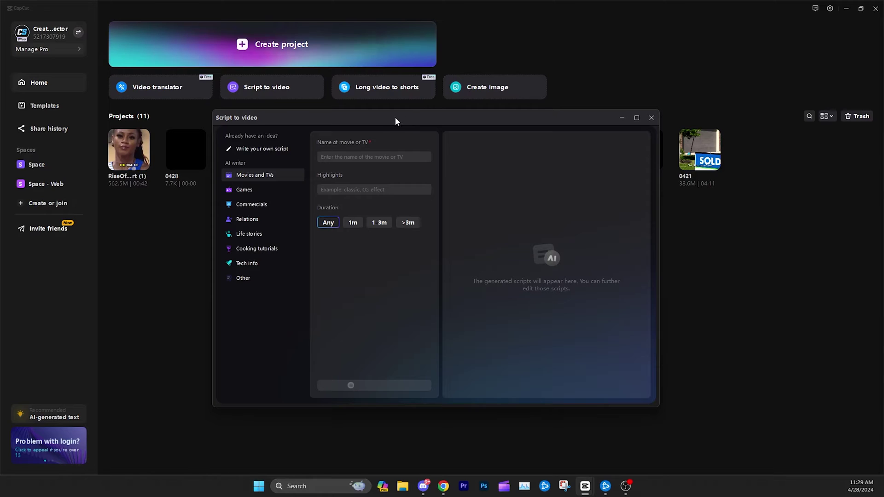
mouse_move(398, 115)
mouse_down()
mouse_move(406, 120)
mouse_move(399, 115)
mouse_up()
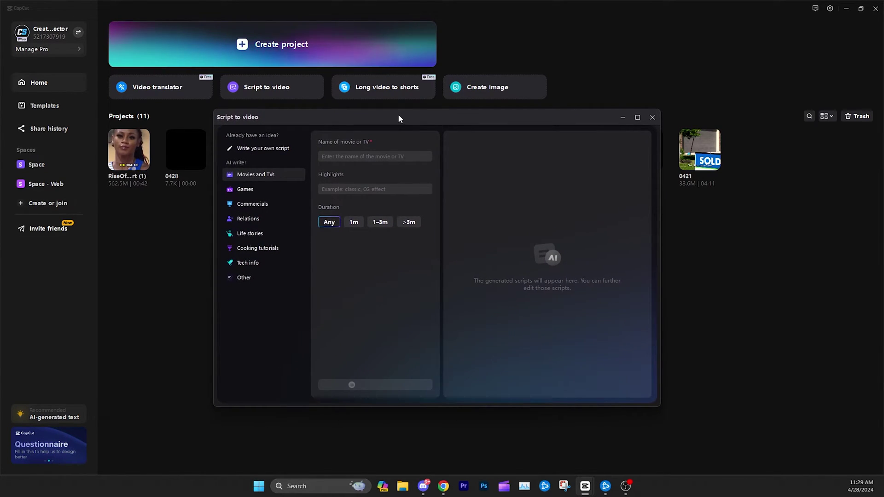
drag(399, 116, 390, 115)
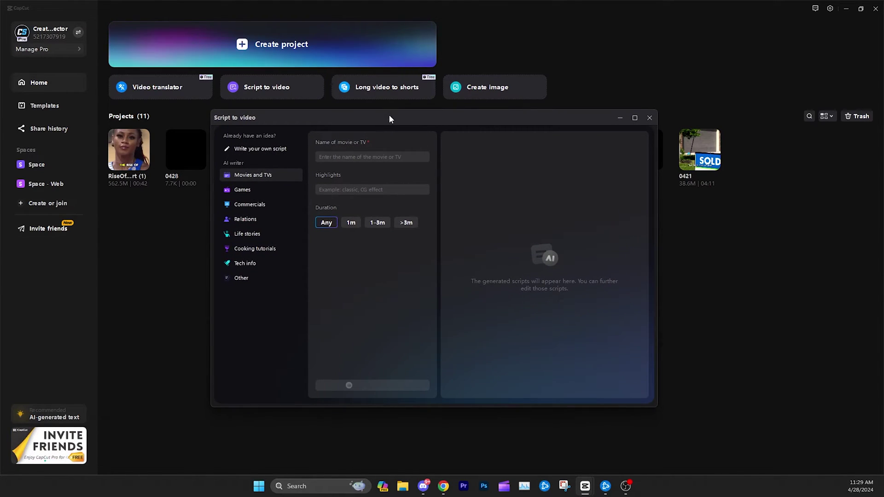
drag(388, 116, 391, 113)
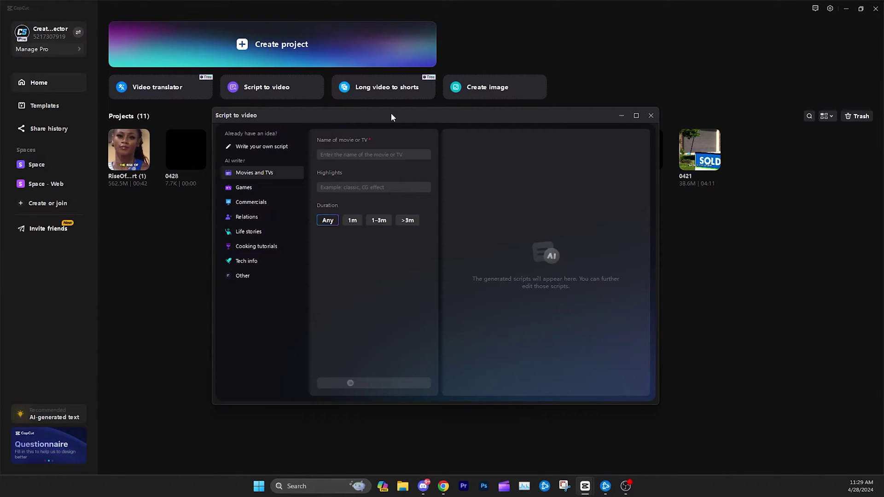
drag(391, 113, 389, 116)
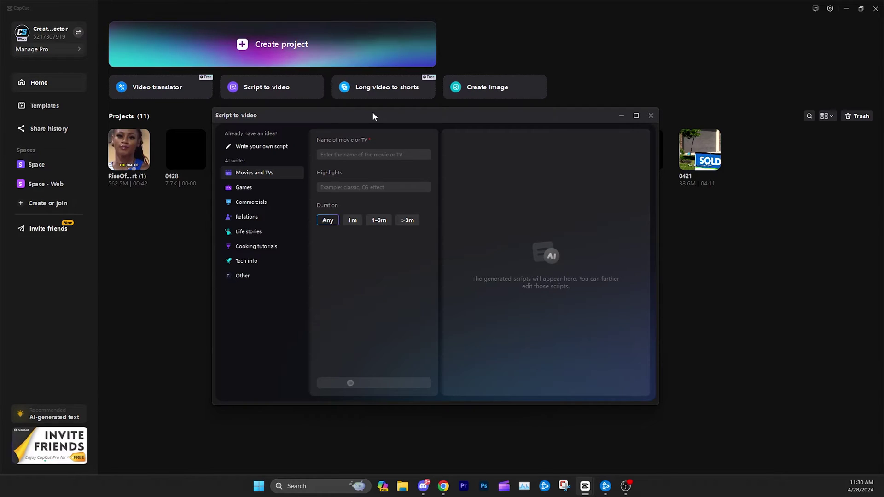
drag(373, 115, 371, 116)
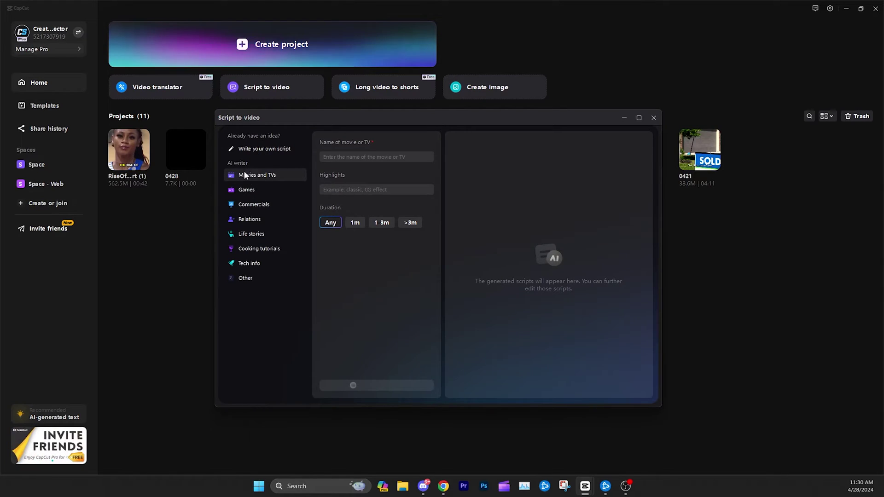
Step: Look through the AI writer's script categories, including Games, Life stories, Cooking tutorials and Movies and TVs, and the fields each one offers
click(260, 206)
click(252, 233)
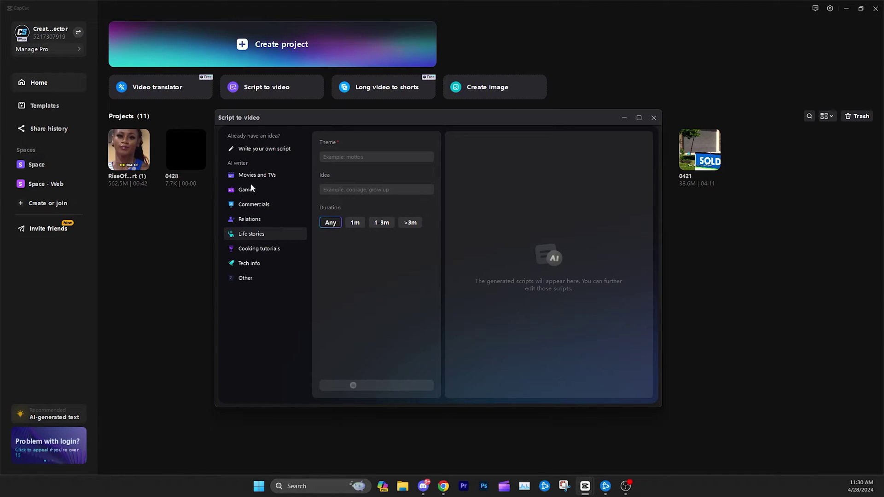
click(261, 248)
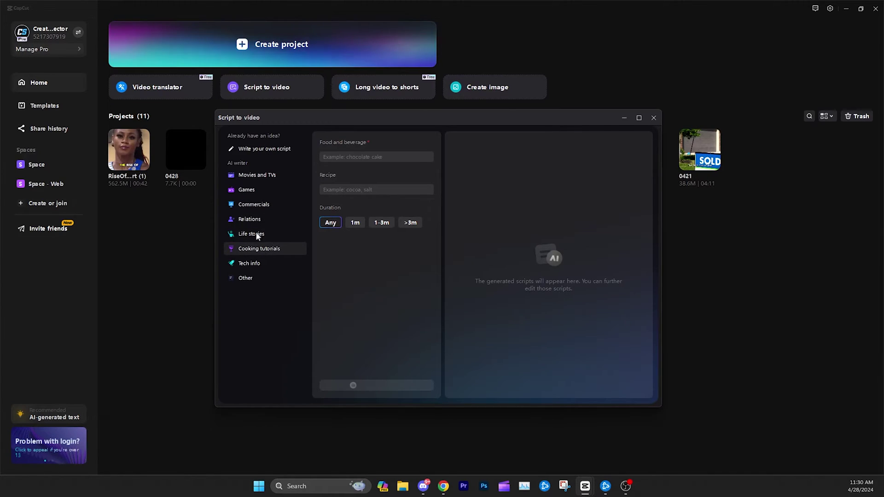
click(252, 204)
click(252, 190)
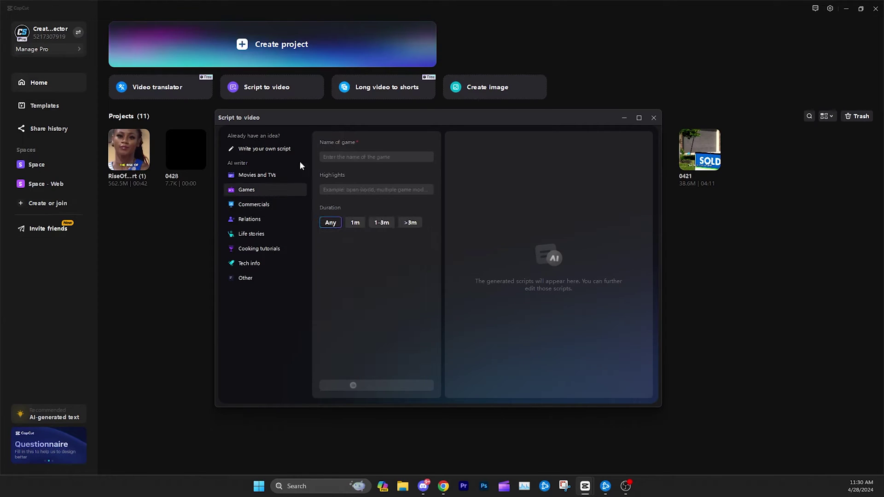
click(250, 225)
click(243, 250)
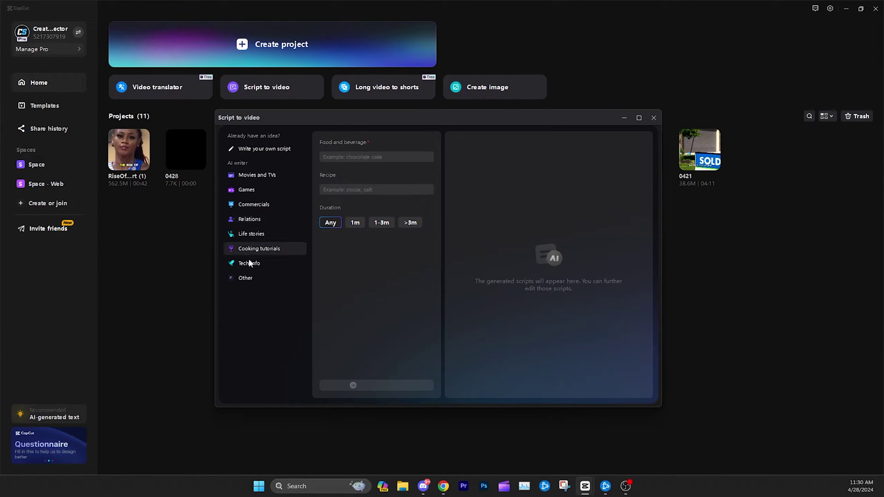
click(253, 263)
click(259, 250)
click(254, 264)
click(258, 249)
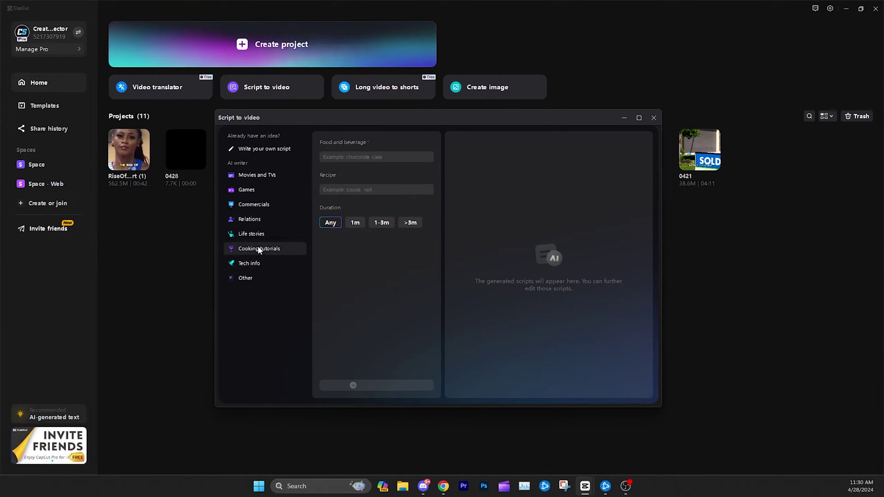
click(260, 233)
click(258, 219)
click(259, 206)
click(258, 190)
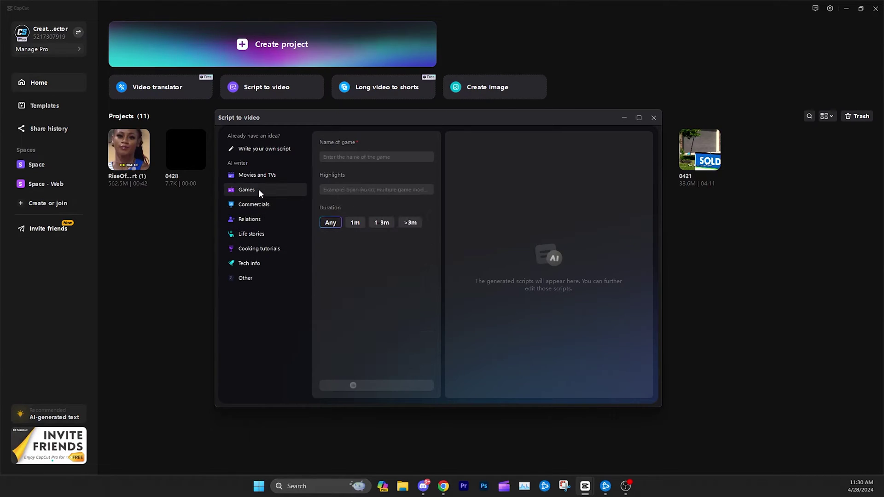
click(261, 177)
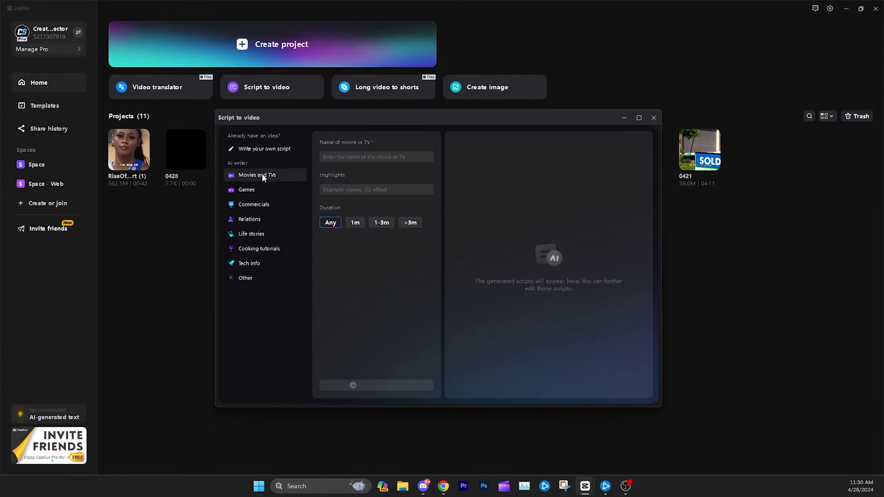
Step: Open the blank editor for writing your own script, and switch to ChatGPT in a maximized Chrome window
click(250, 152)
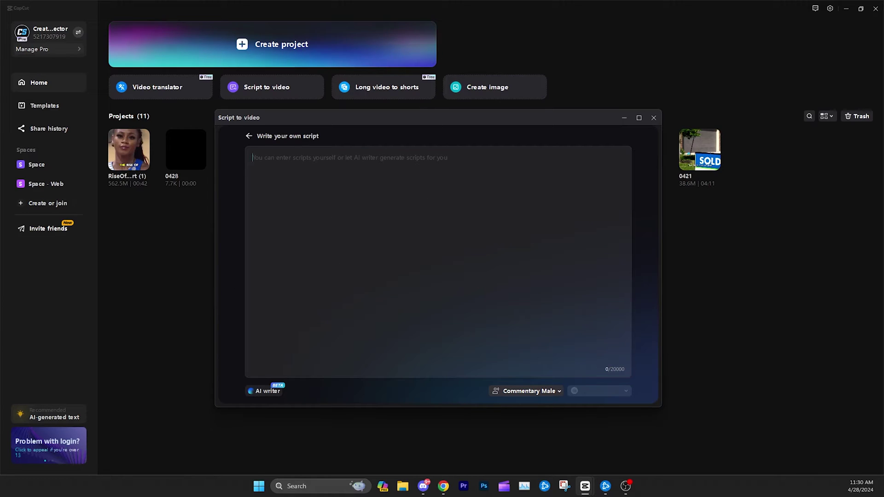
key(alt+Tab)
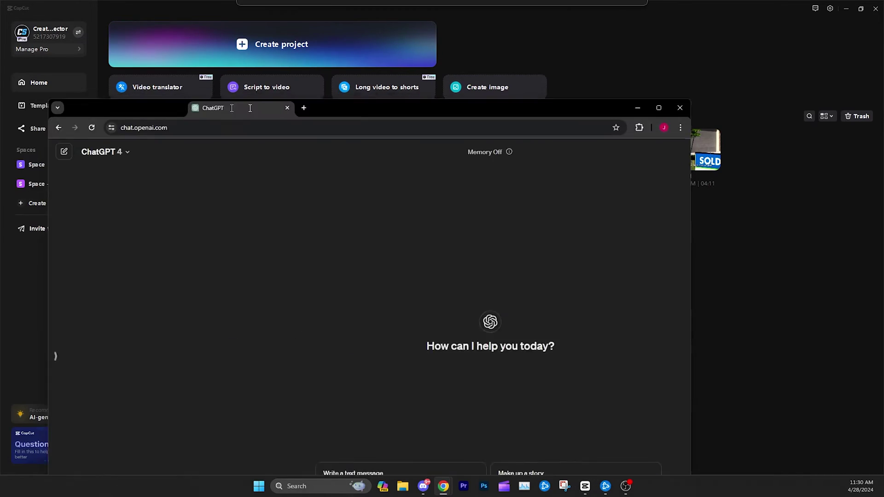
click(769, 96)
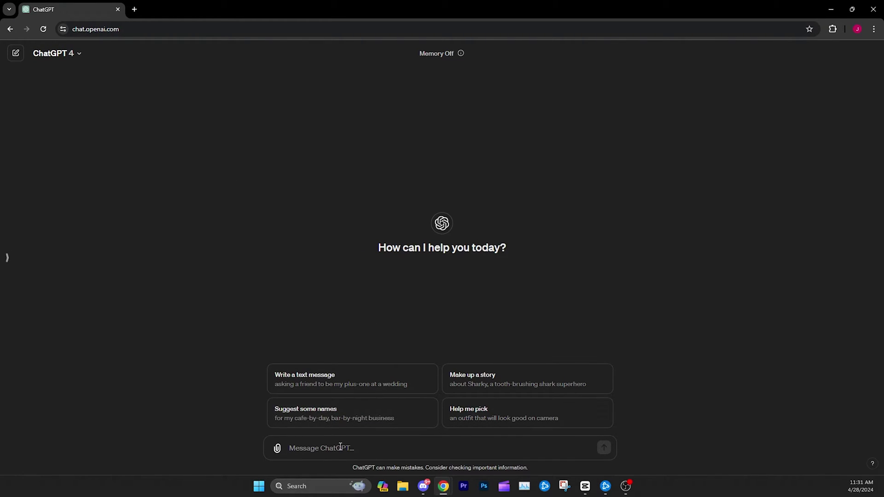
text(Write a youtu)
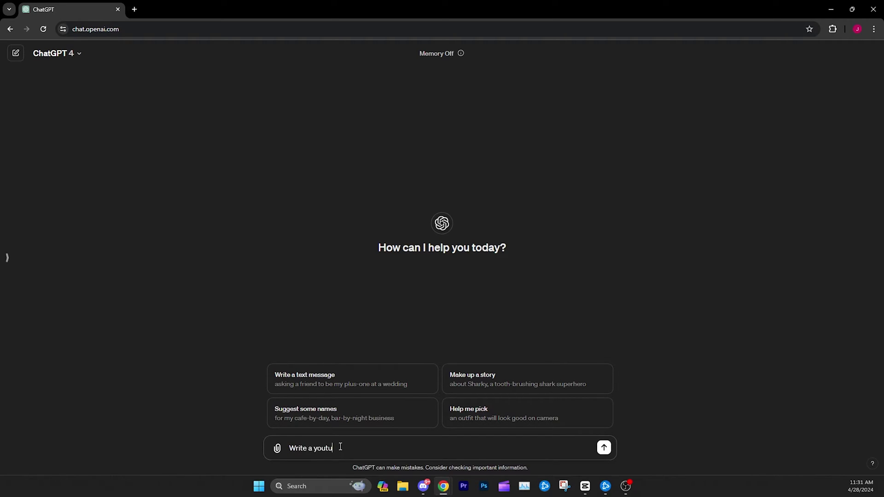
text(be script about XYZ)
key(BackSpace)
key(BackSpace)
key(BackSpace)
key(BackSpace)
key(BackSpace)
key(BackSpace)
key(BackSpace)
key(BackSpace)
key(BackSpace)
key(BackSpace)
key(BackSpace)
key(BackSpace)
key(BackSpace)
key(BackSpace)
key(BackSpace)
key(BackSpace)
key(BackSpace)
key(BackSpace)
key(BackSpace)
key(BackSpace)
key(BackSpace)
key(BackSpace)
key(BackSpace)
key(BackSpace)
key(BackSpace)
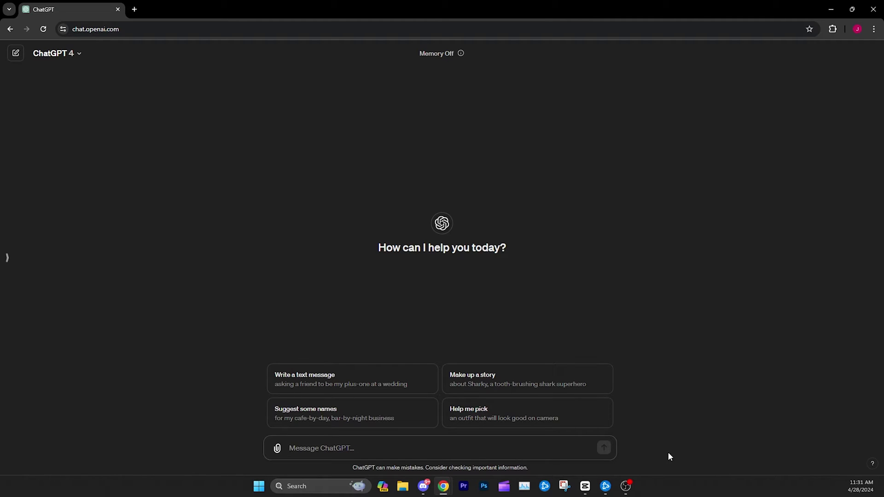
Step: Send ChatGPT the prompt "Tell me about the history of youtube"
text(Tell me)
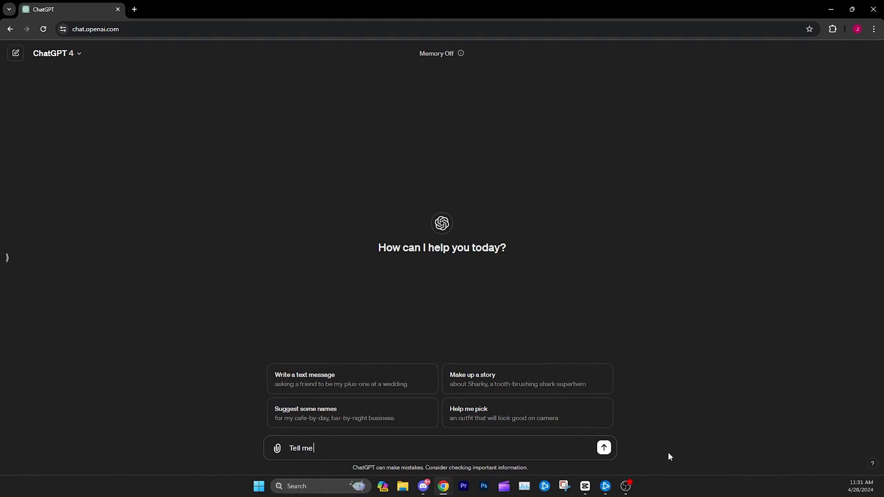
text( about)
key(BackSpace)
key(BackSpace)
text(t)
text(the history of youtube)
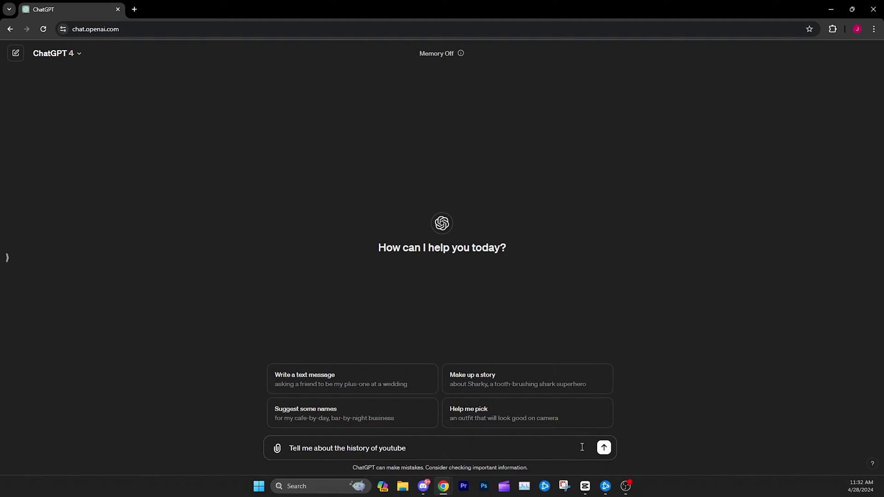
click(603, 447)
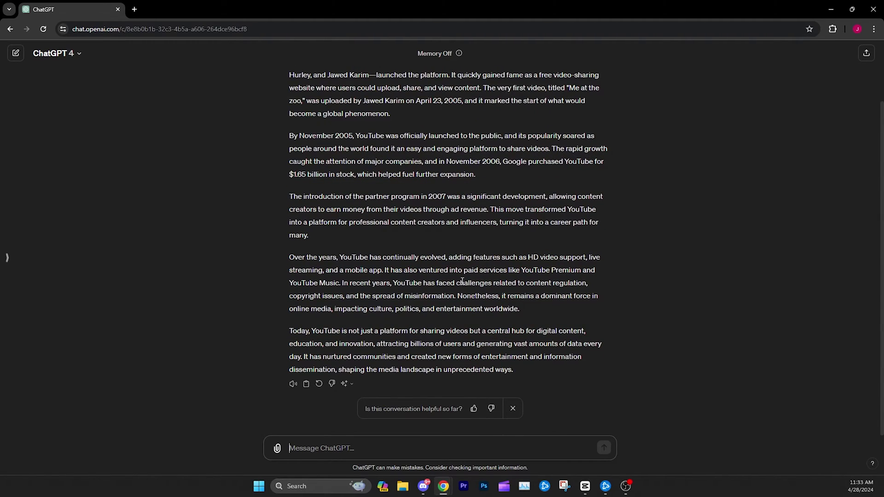
Step: Read through ChatGPT's answer to check the text, especially its last two paragraphs
scroll(481, 281, up, 2)
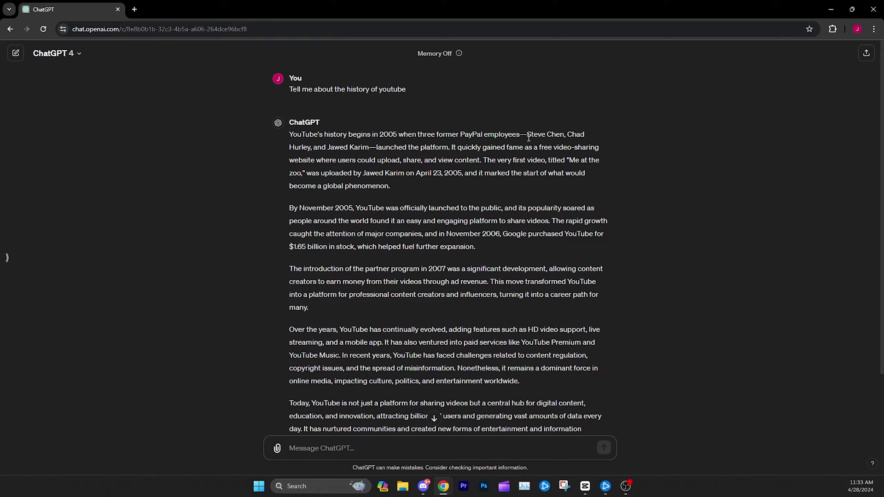
scroll(417, 254, down, 2)
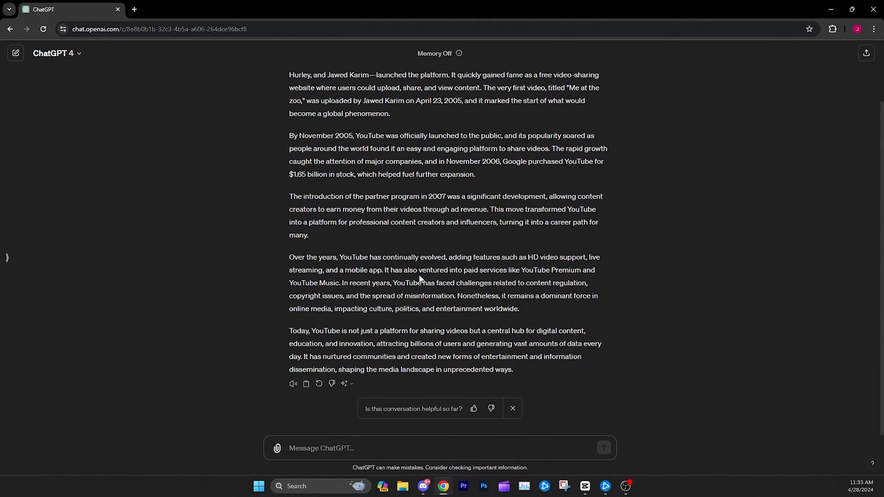
drag(433, 261, 512, 261)
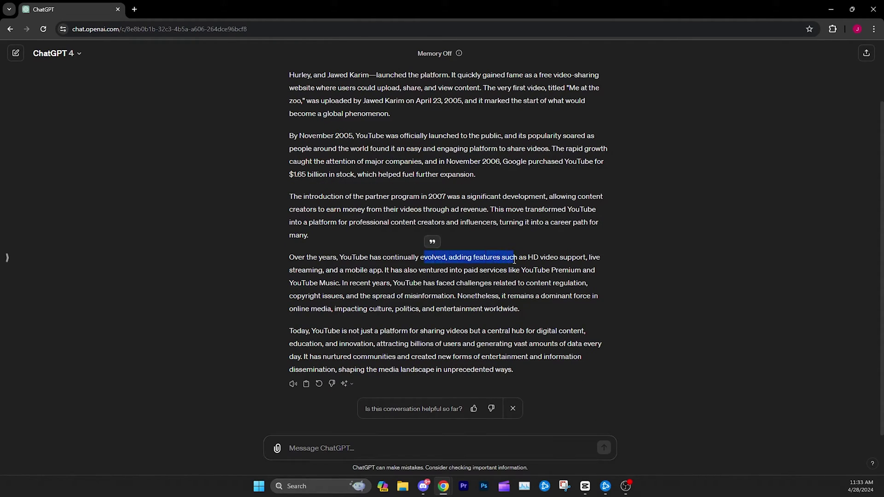
click(511, 261)
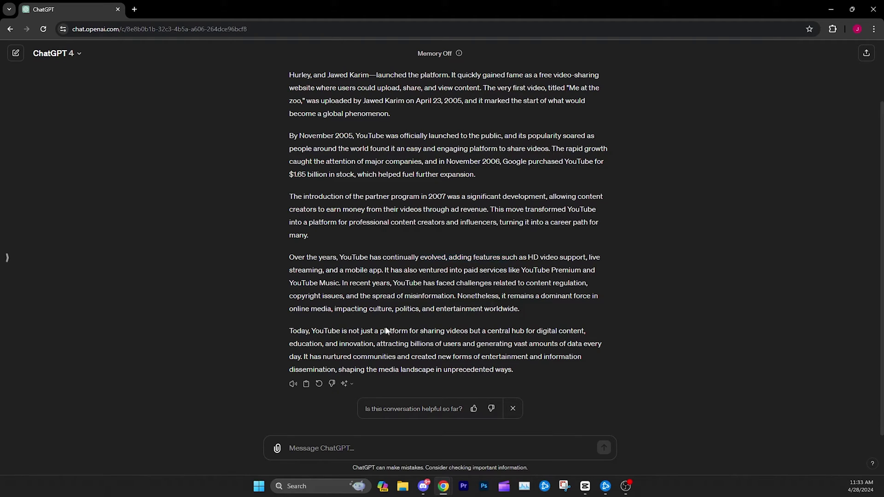
drag(323, 331, 418, 331)
click(452, 332)
drag(489, 332, 554, 334)
click(554, 334)
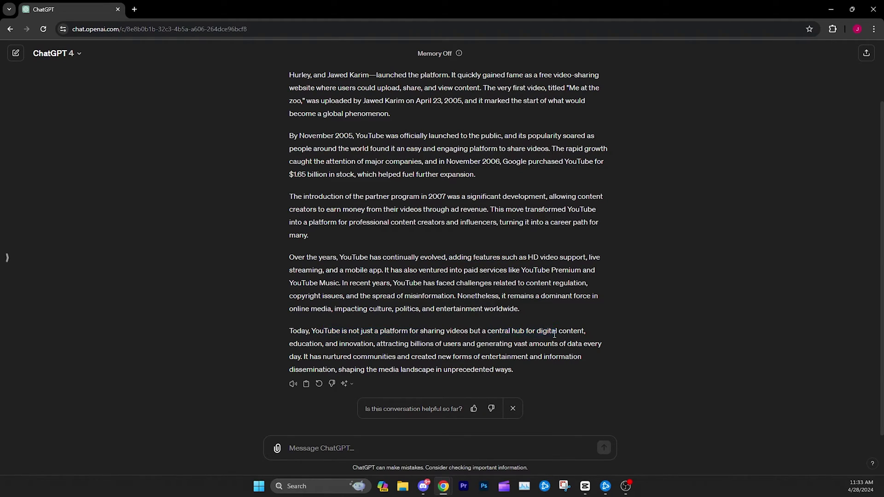
drag(326, 345, 433, 346)
click(381, 347)
click(431, 347)
drag(489, 346, 550, 346)
click(553, 346)
drag(308, 357, 396, 356)
click(397, 356)
scroll(436, 355, up, 2)
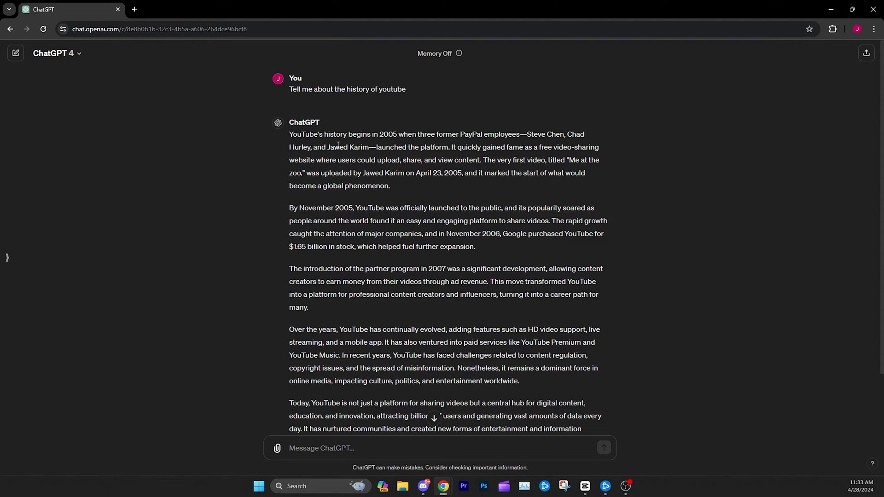
drag(290, 133, 527, 372)
scroll(482, 255, down, 2)
scroll(419, 252, up, 2)
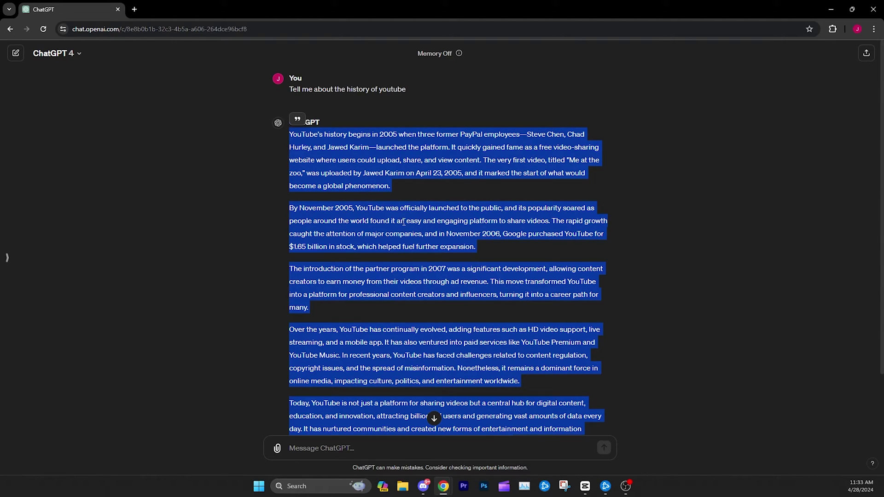
right_click(413, 227)
click(423, 221)
scroll(426, 230, down, 2)
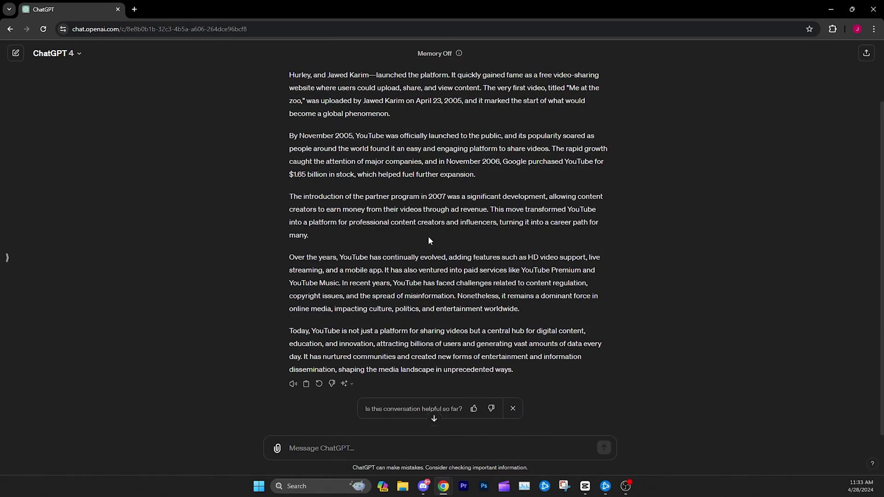
scroll(428, 236, up, 2)
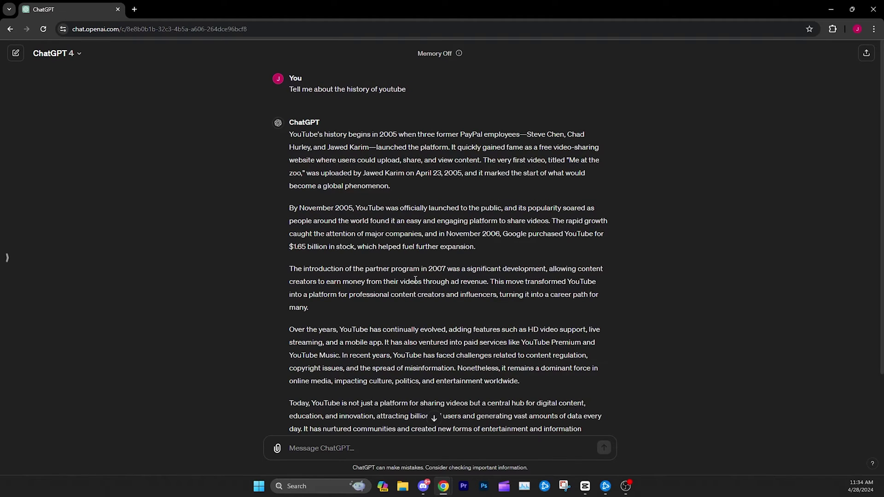
Step: Copy ChatGPT's complete answer about YouTube's history, from the first paragraph to the last
scroll(390, 302, down, 2)
scroll(313, 156, up, 2)
drag(290, 134, 511, 374)
scroll(506, 299, down, 2)
right_click(498, 330)
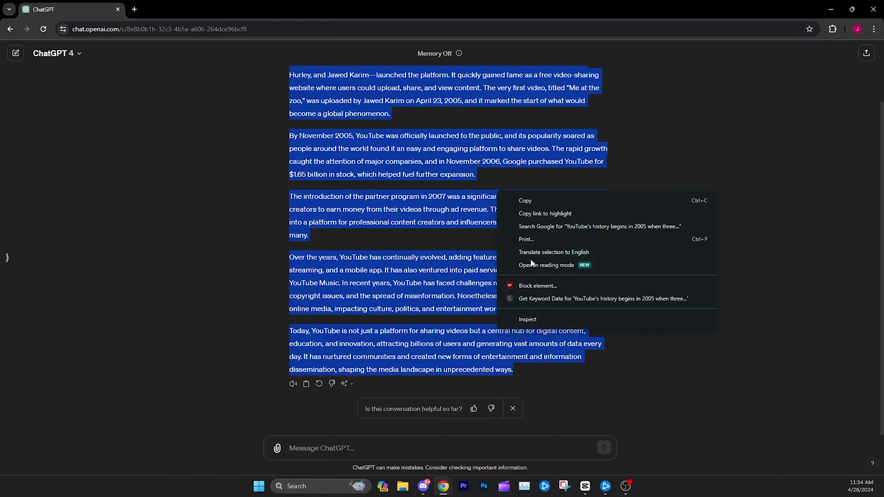
click(511, 200)
click(462, 236)
scroll(428, 266, up, 2)
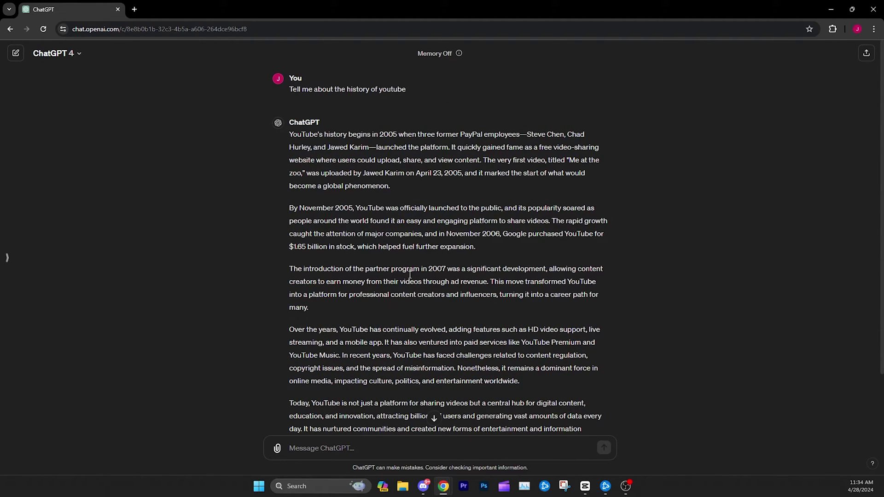
Step: Move the browser window aside and return to the empty script editor in CapCut, shifting its window slightly
drag(431, 9, 75, 51)
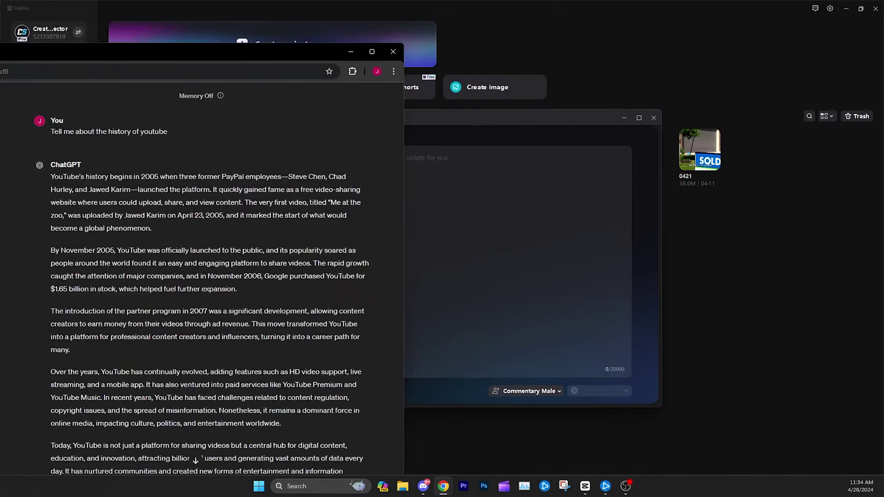
key(alt+Tab)
drag(366, 132, 397, 137)
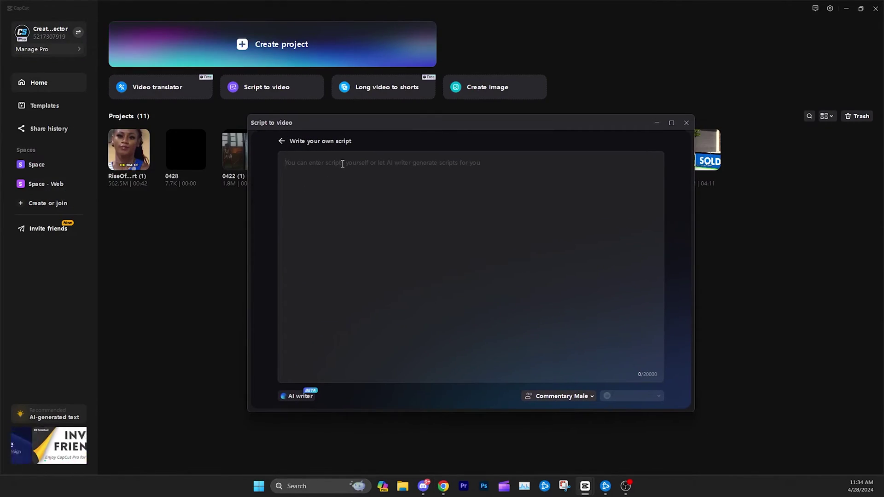
Step: Paste the copied ChatGPT text about YouTube's history into the empty script editor
click(308, 169)
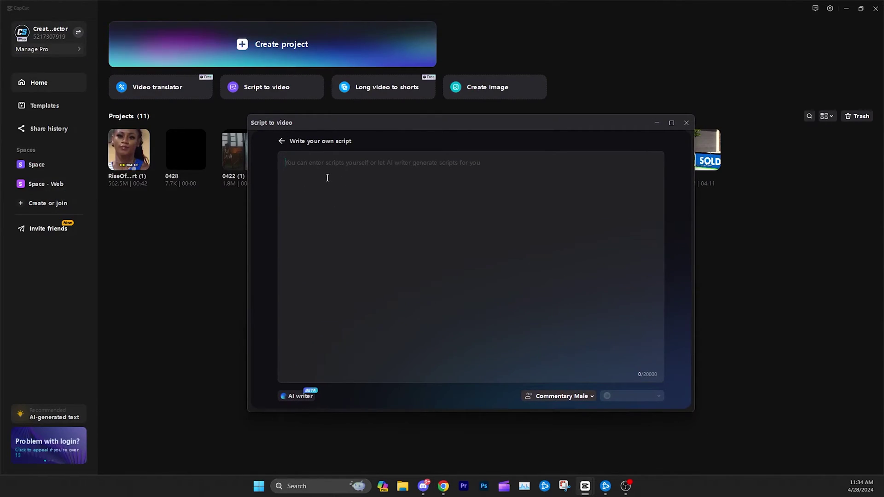
right_click(327, 177)
click(341, 225)
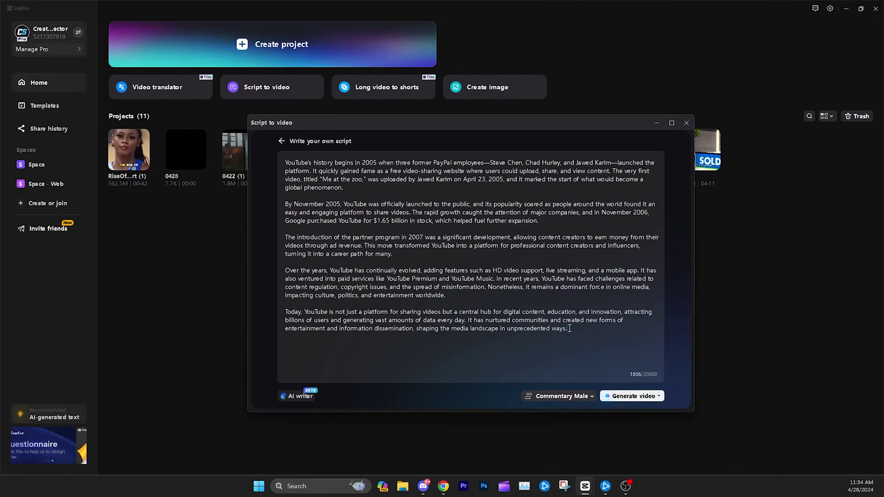
Step: Browse the available narration voices, listen to a sample of Commentary Male, and leave it as the chosen voice
click(591, 396)
click(591, 396)
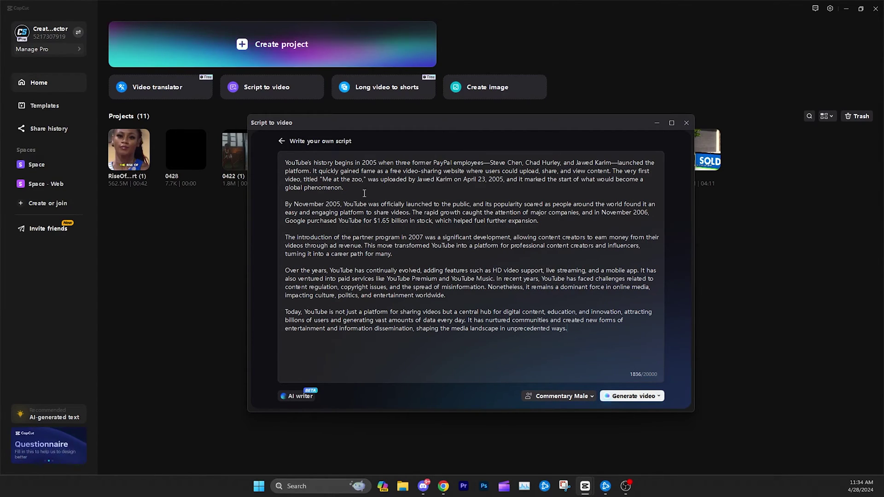
click(590, 399)
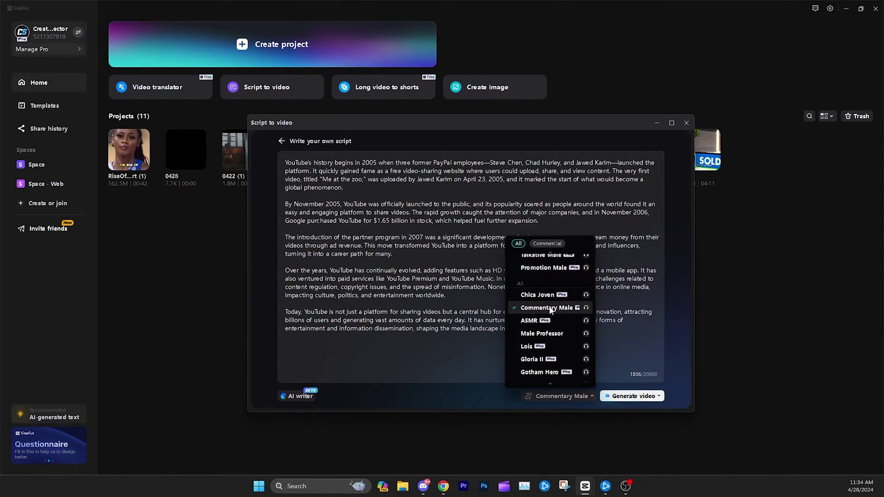
scroll(536, 308, up, 1)
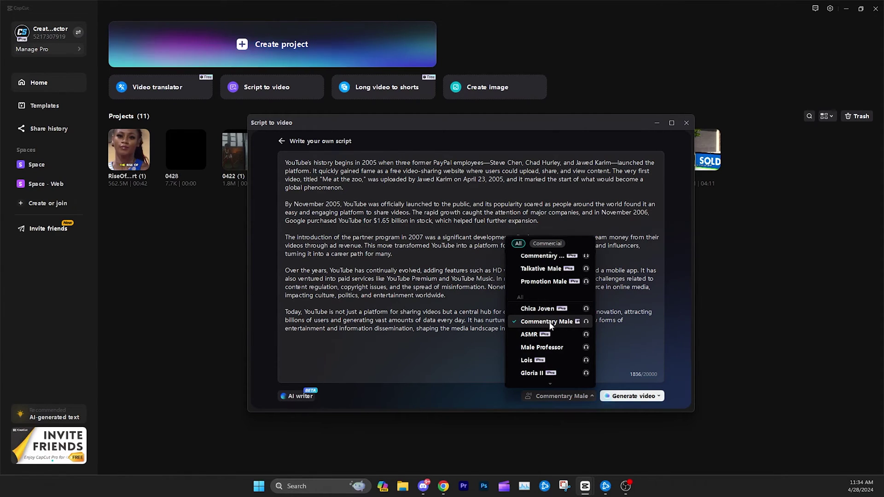
scroll(550, 331, down, 2)
scroll(551, 336, up, 2)
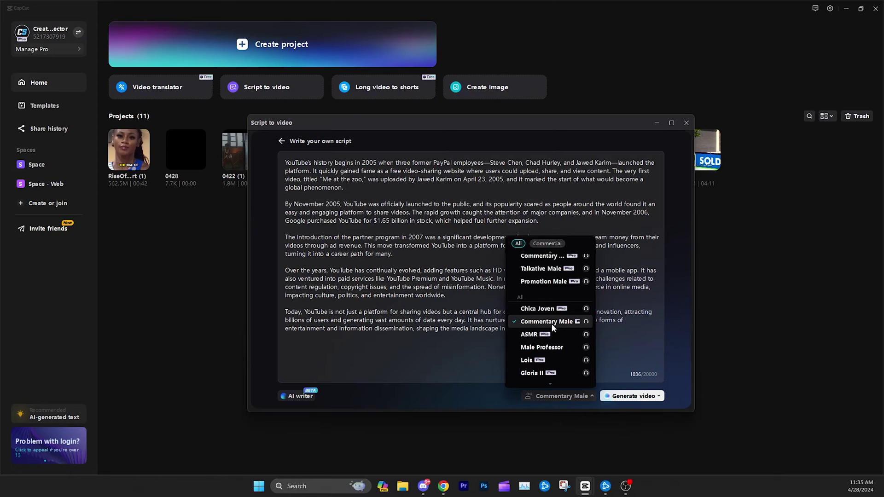
click(586, 322)
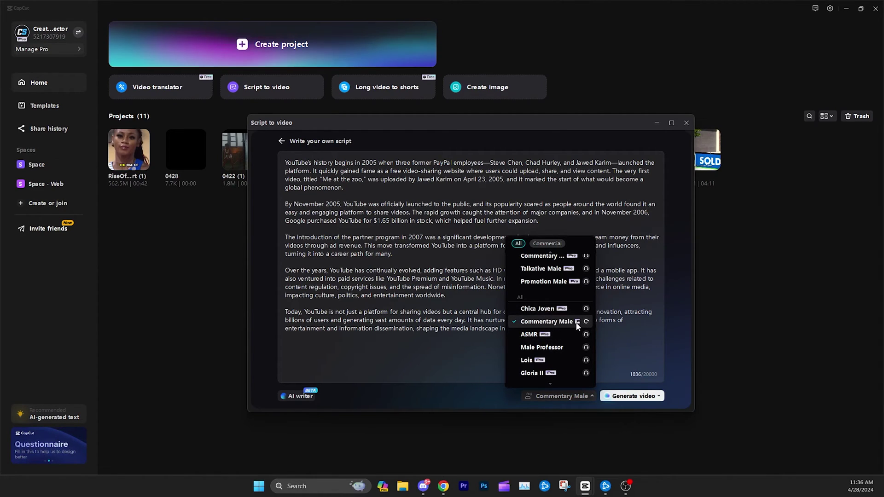
click(497, 353)
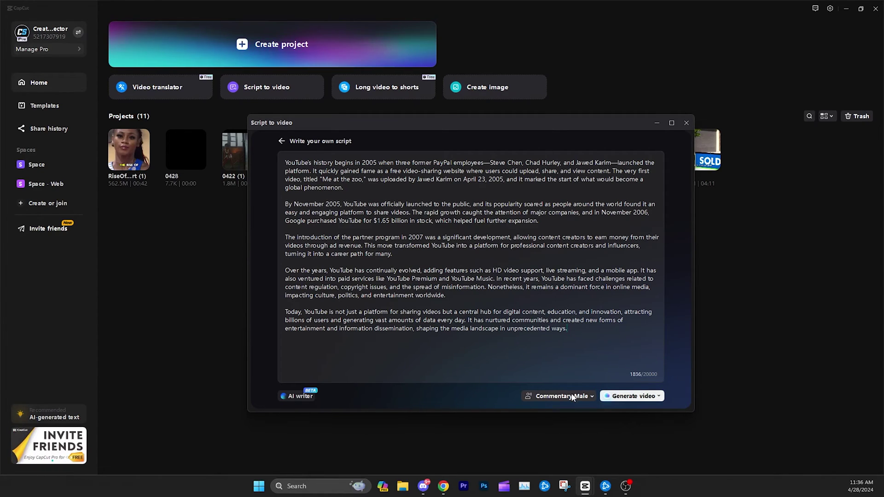
Step: Generate the video from the script with Smart generation and acknowledge the notice about linkage
click(659, 396)
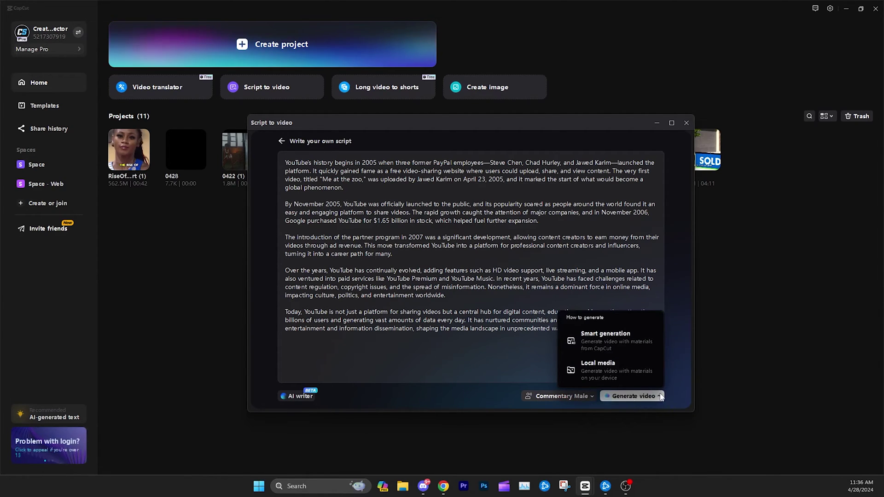
click(597, 339)
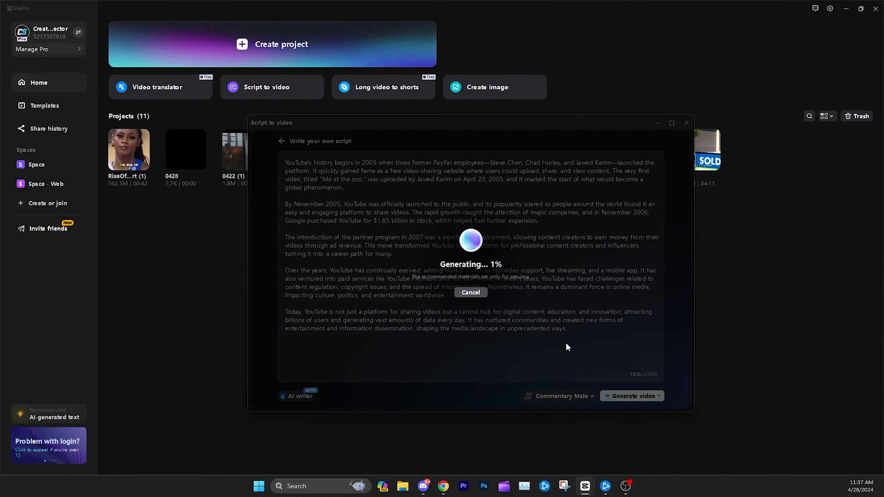
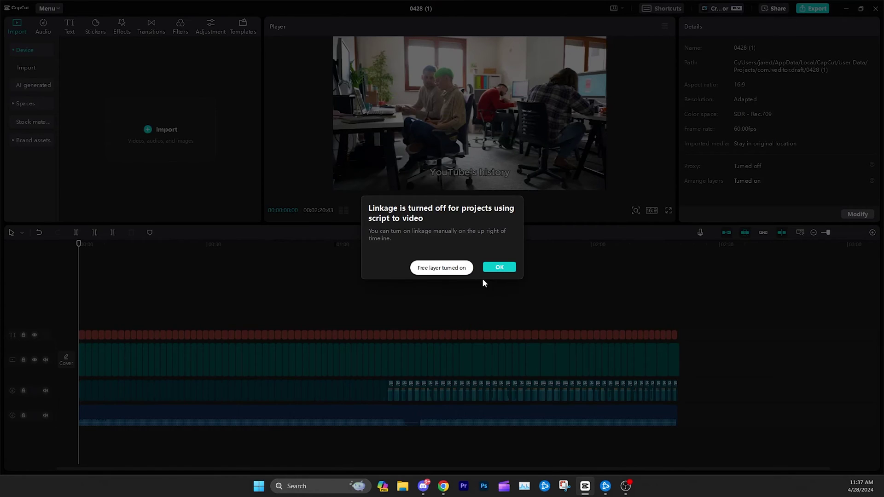
click(500, 267)
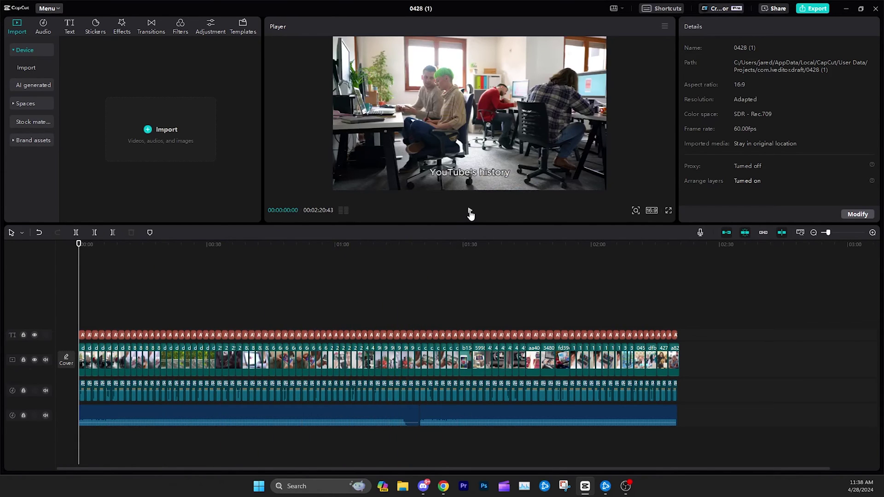
Step: Enlarge the preview area and play about the first 15 seconds of the generated video to check footage, captions and narration
drag(472, 225, 474, 269)
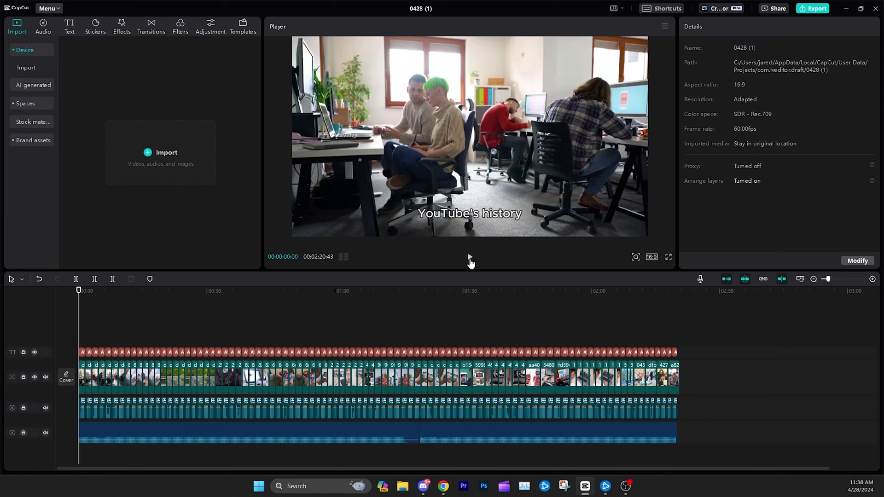
click(470, 259)
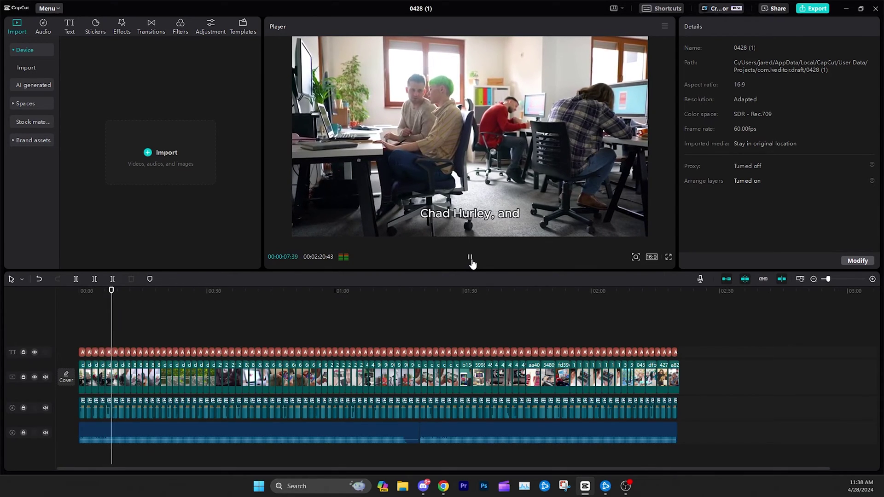
click(470, 257)
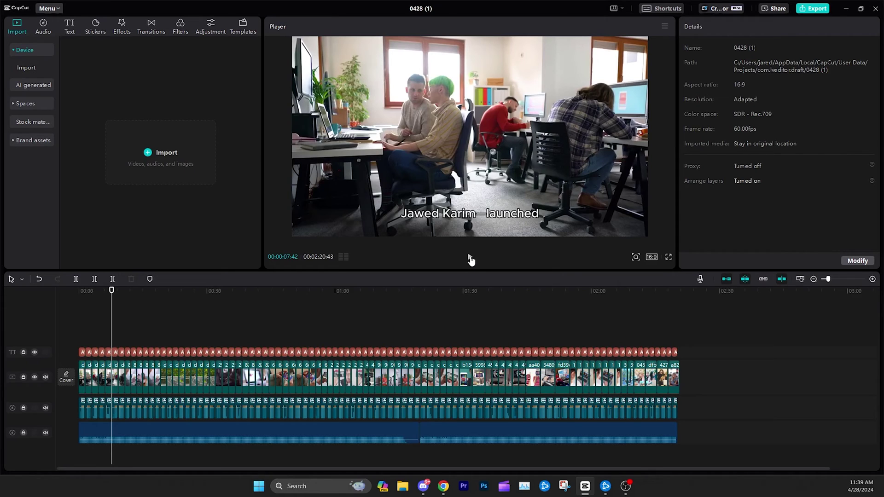
click(470, 258)
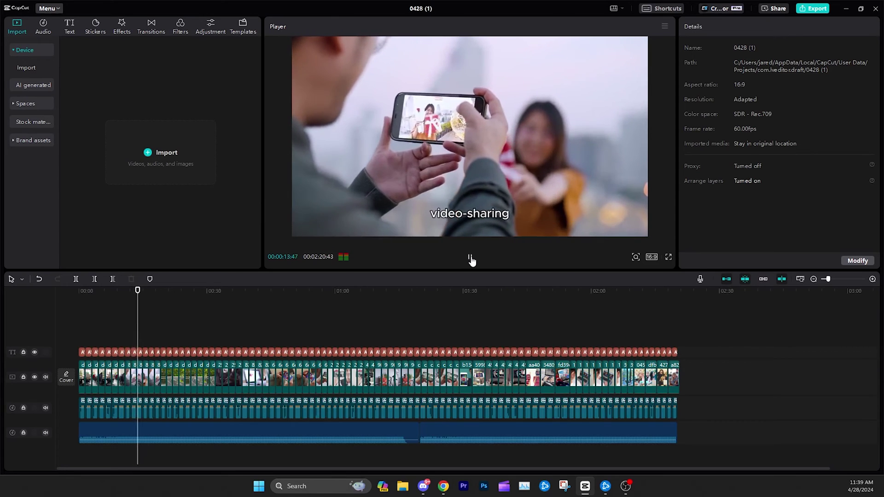
click(470, 259)
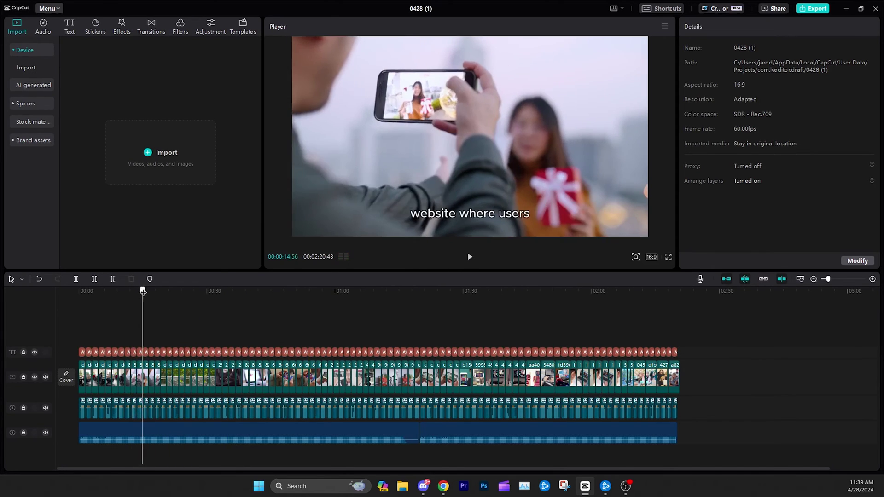
Step: Return the playhead to the start and delete both background music clips from the lowest audio track
click(79, 291)
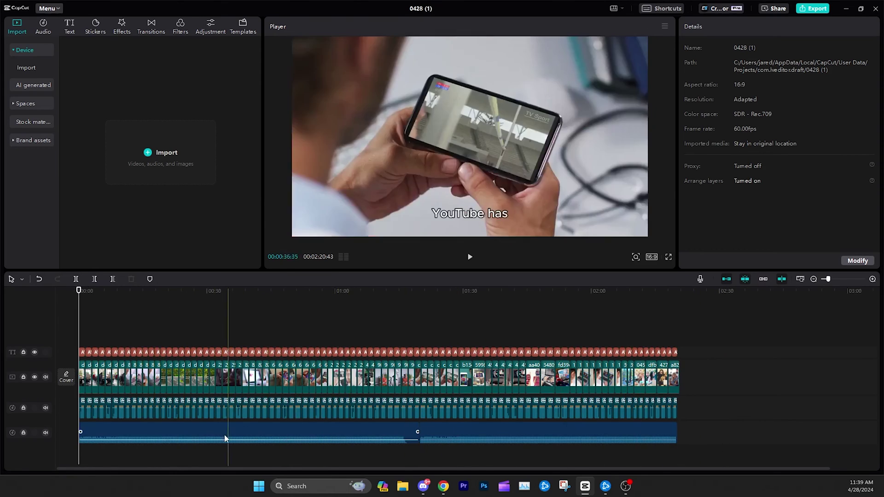
drag(733, 450, 75, 419)
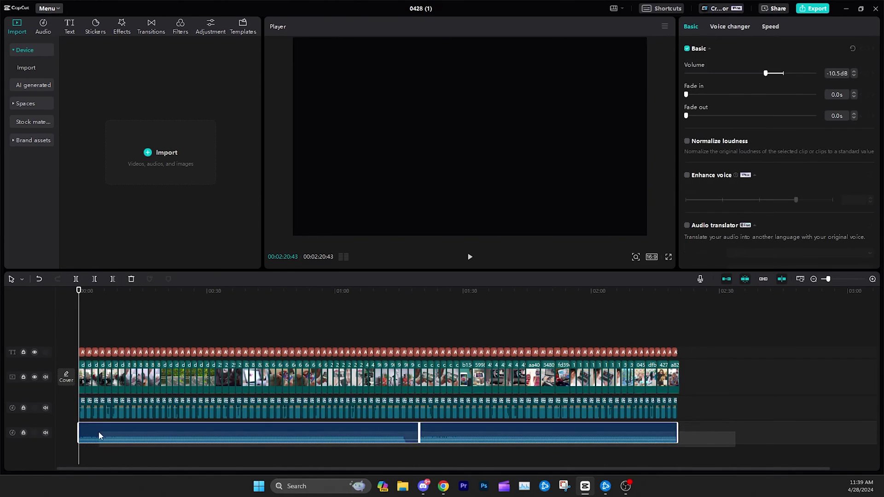
key(Delete)
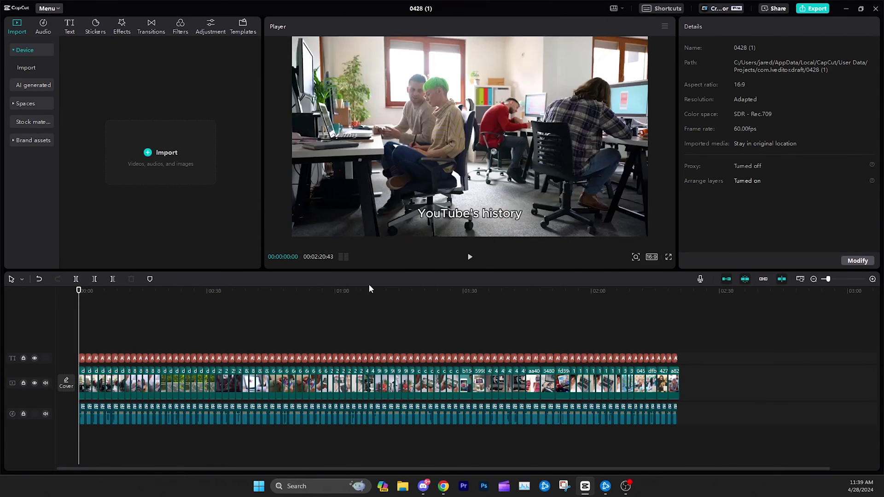
Step: Play the video from about 1:48 to 1:59 to check it without music, and jump to its start and end
click(458, 291)
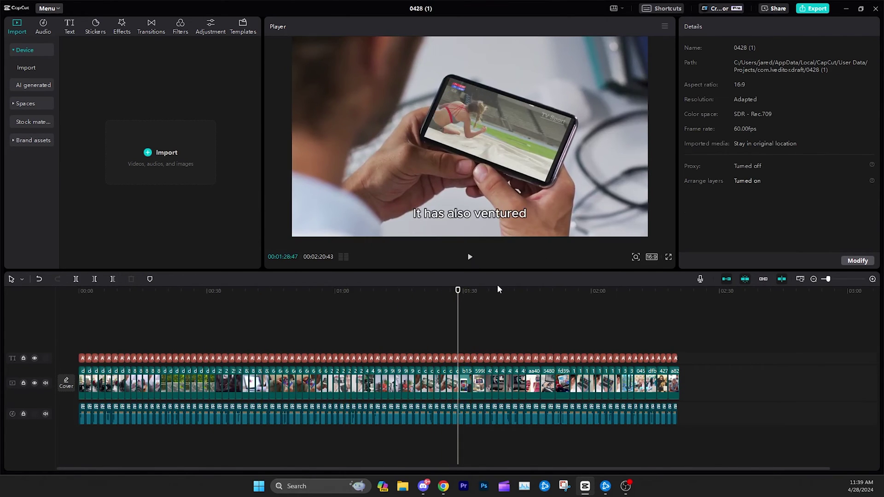
click(541, 291)
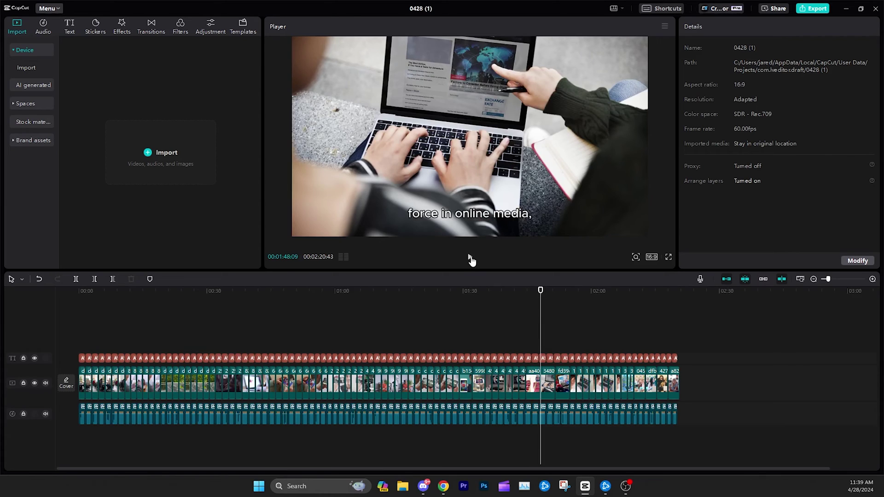
click(470, 257)
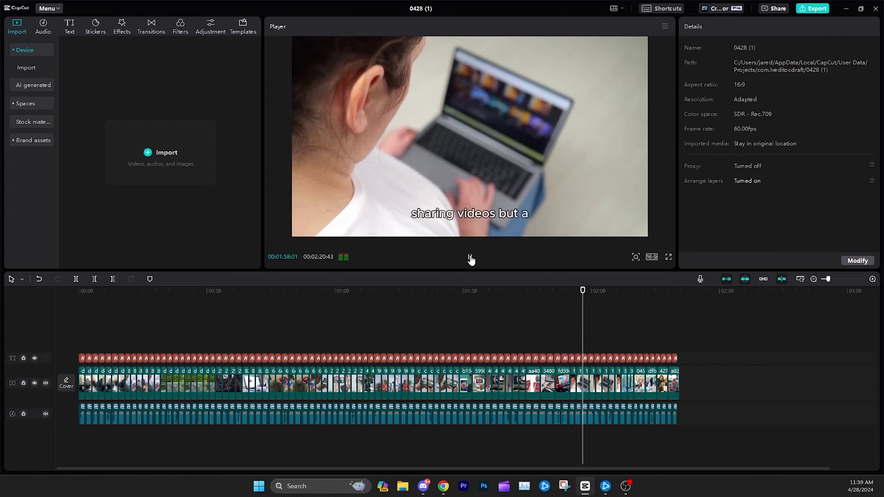
click(470, 258)
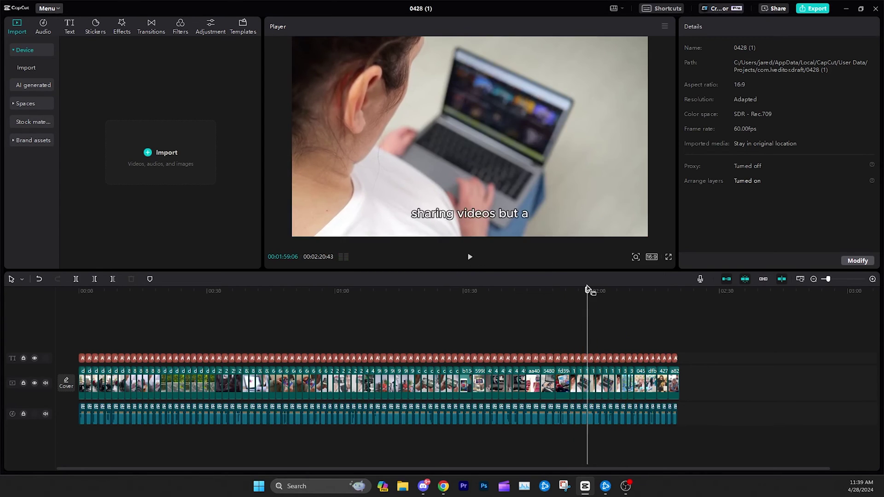
drag(588, 291, 79, 291)
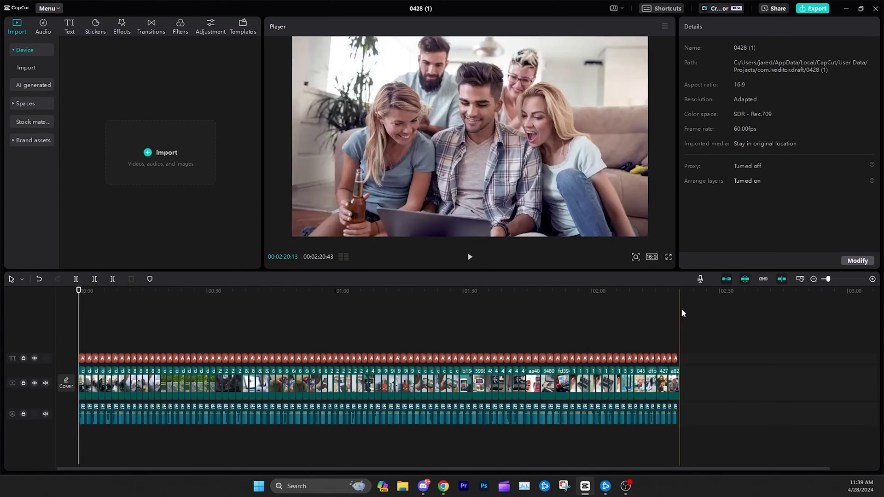
click(681, 294)
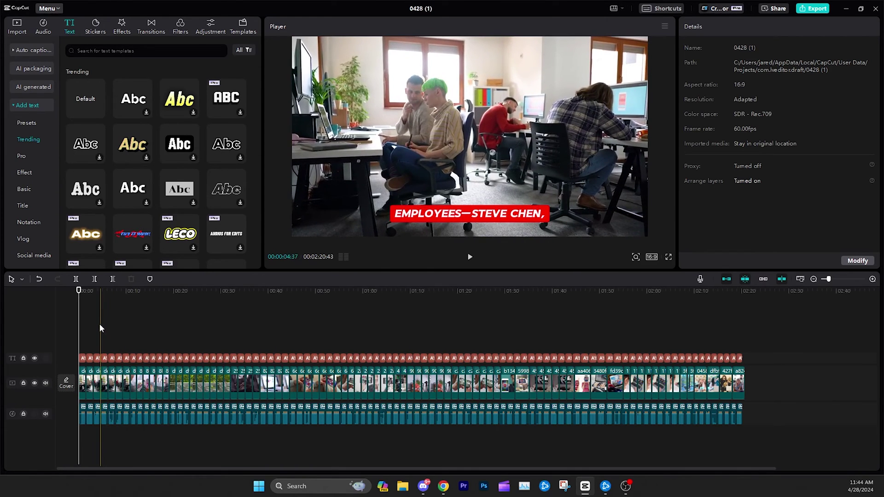
Step: Delete two of the repeated office clips between about 3 and 6 seconds on the main video track
click(93, 323)
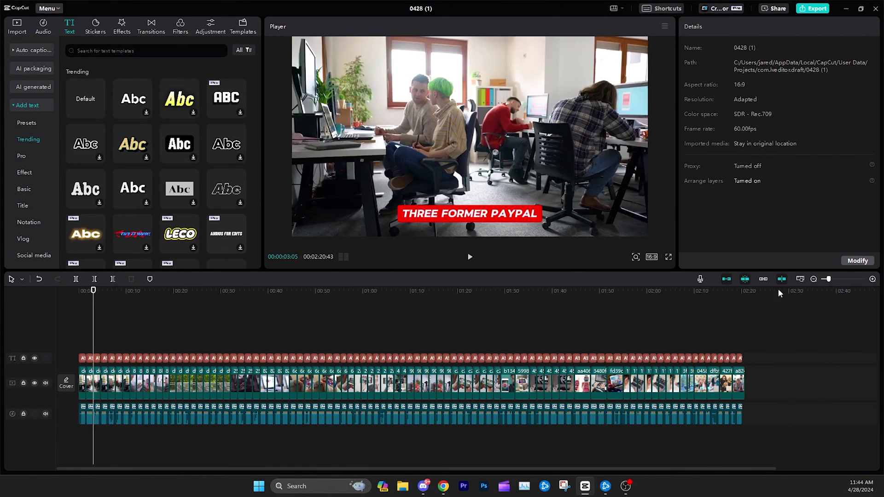
drag(98, 296, 47, 292)
click(873, 279)
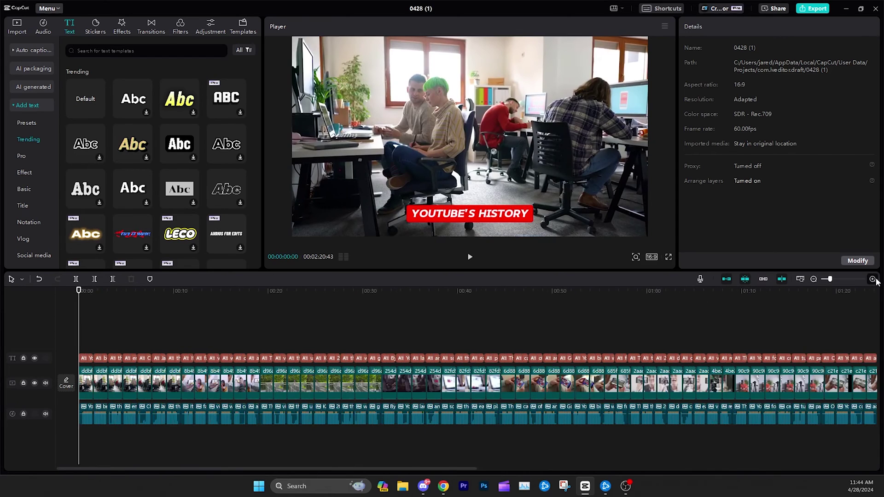
click(872, 279)
drag(82, 293, 478, 318)
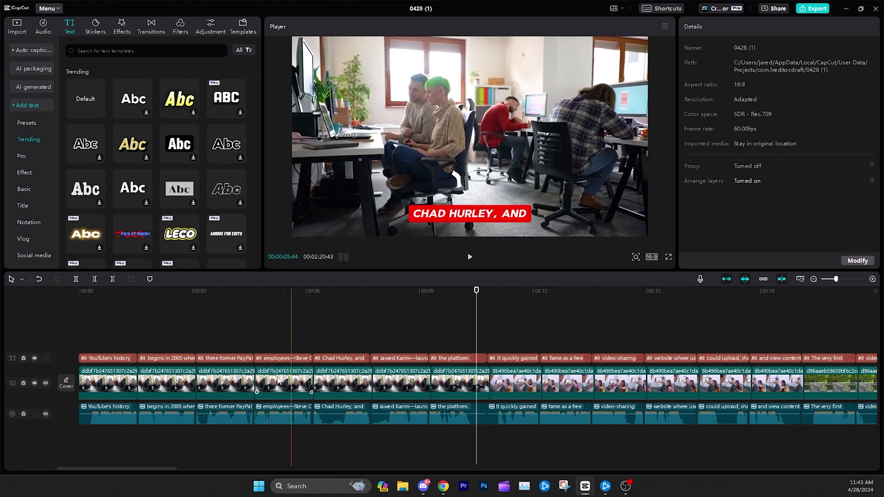
click(239, 385)
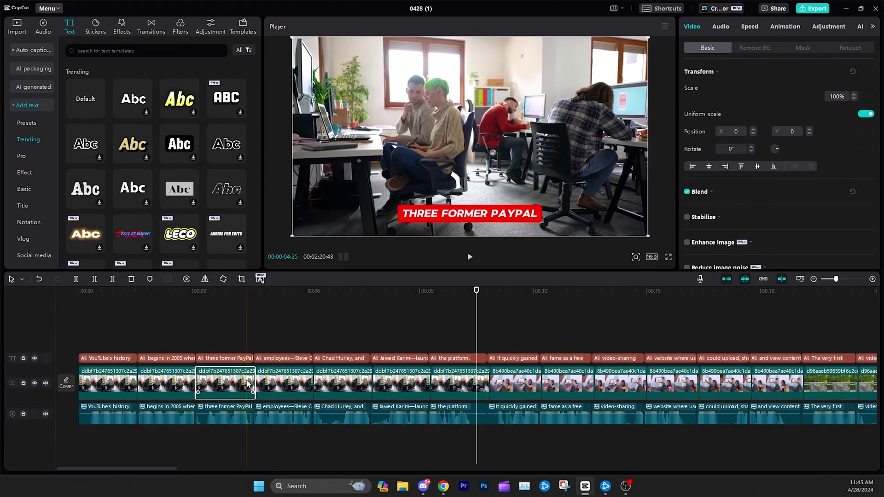
key(Delete)
click(288, 386)
key(Delete)
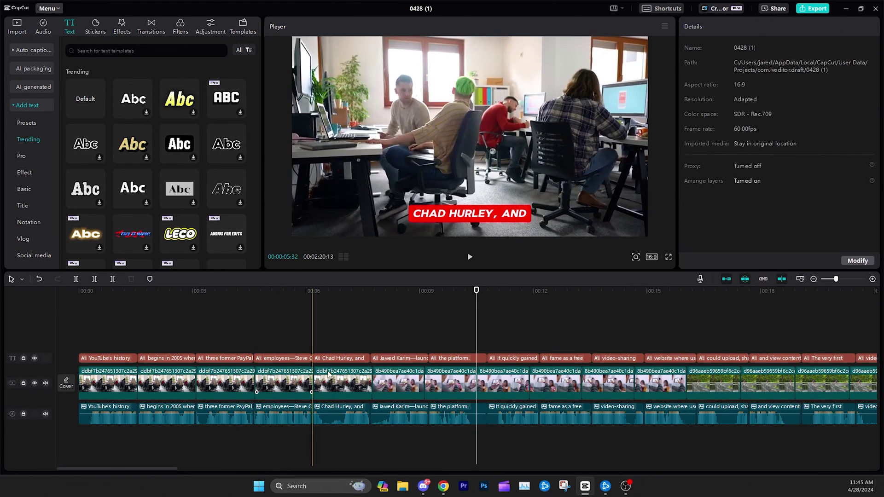
Step: Scrub through the shortened office scene around 5 to 7 seconds and fit the whole project in the timeline
click(306, 295)
mouse_move(309, 301)
mouse_down()
mouse_move(349, 300)
mouse_move(286, 300)
mouse_move(312, 297)
mouse_up()
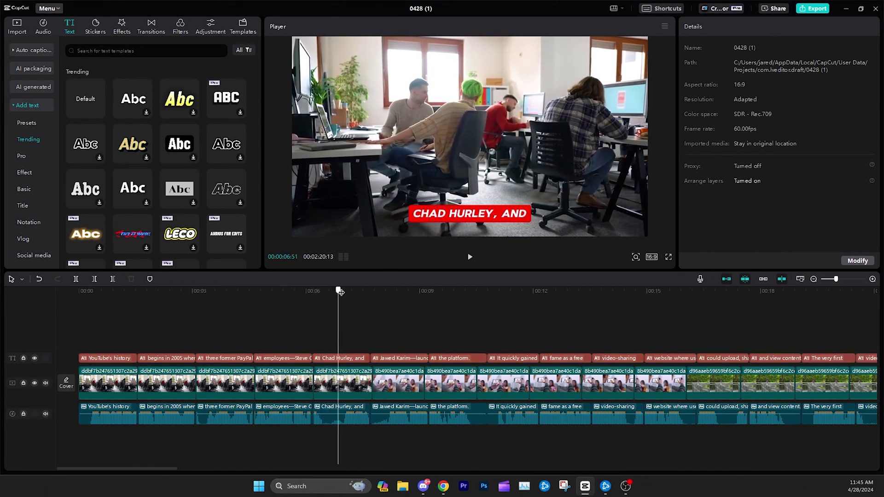
drag(308, 305, 268, 304)
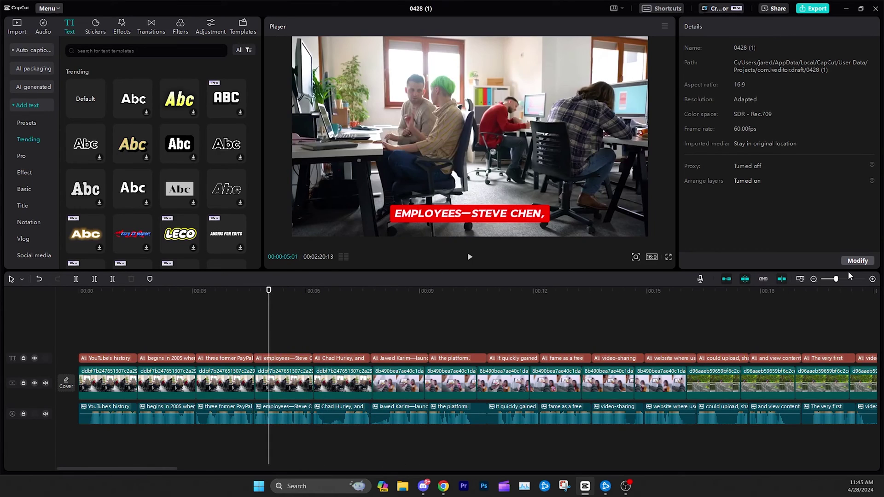
click(800, 279)
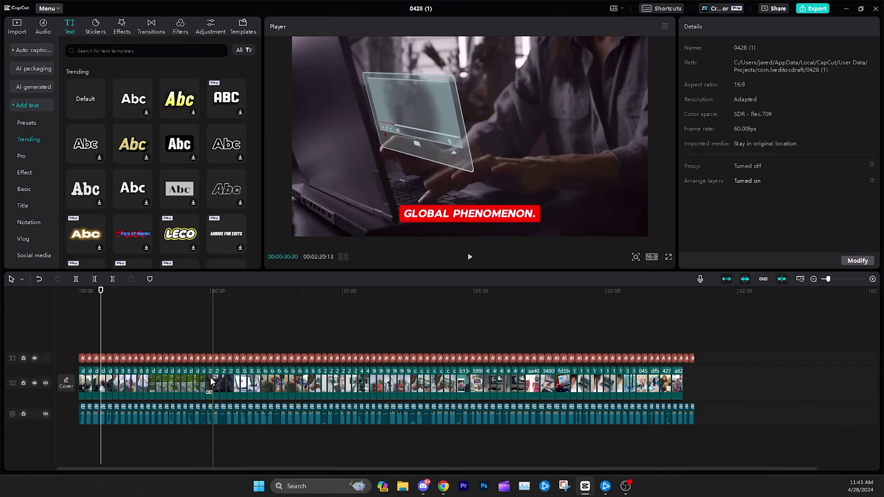
click(643, 419)
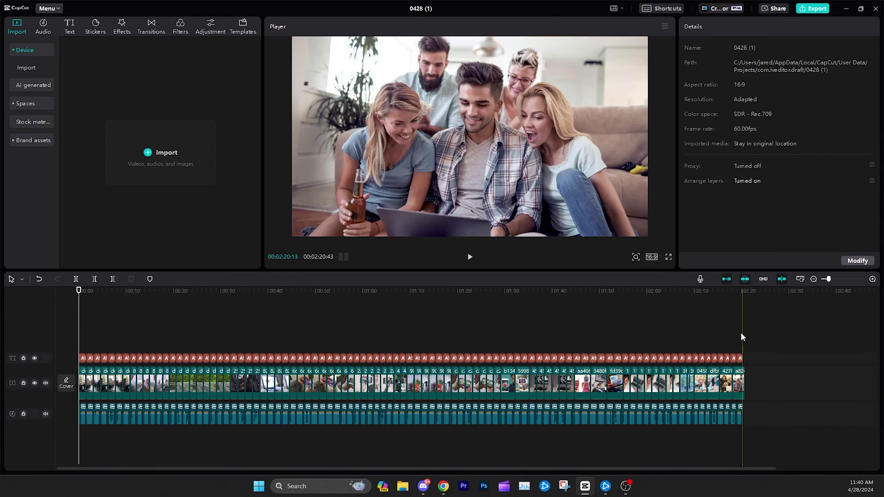
Step: Select all captions on the timeline with the playhead at about 15 seconds, check their text settings, and open the caption templates
drag(774, 336, 152, 313)
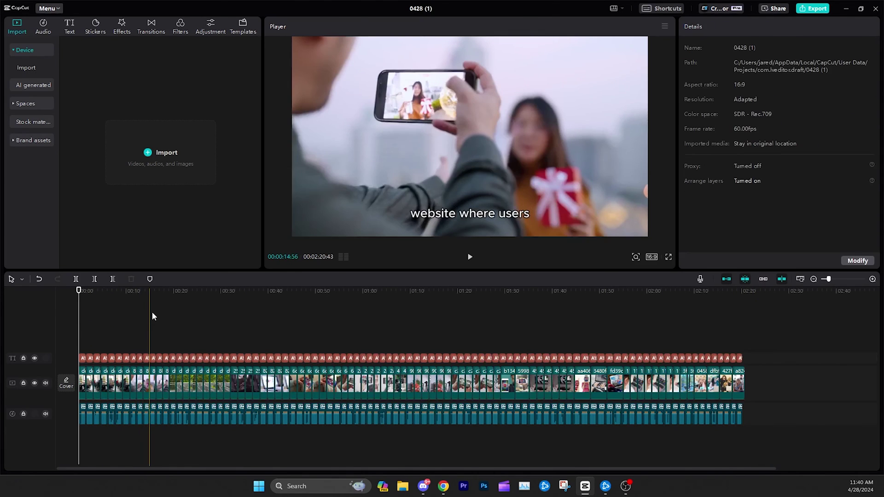
click(152, 315)
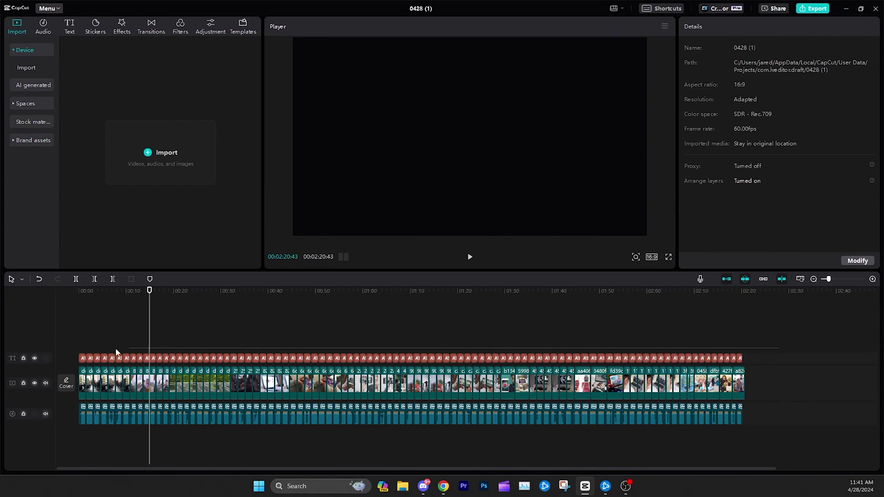
click(116, 357)
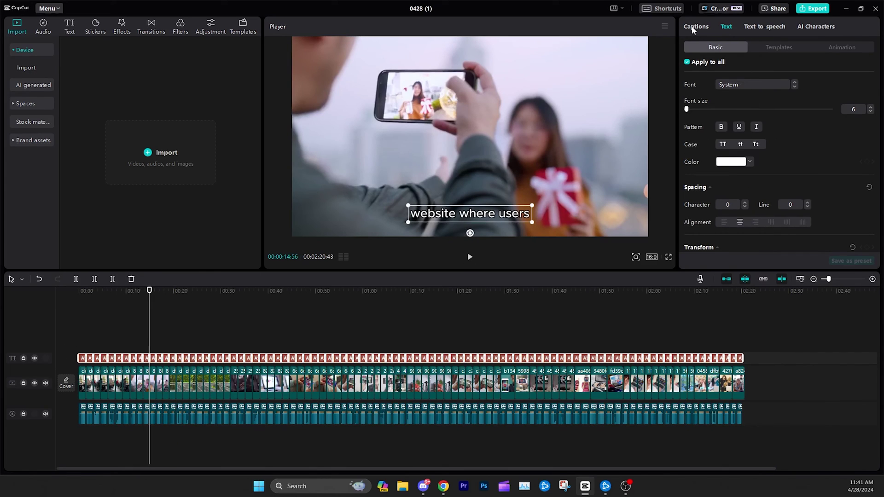
click(694, 27)
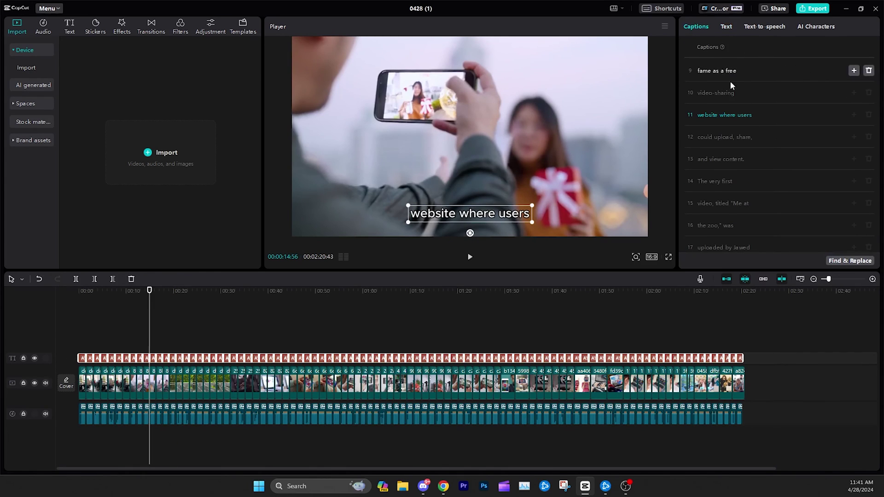
click(726, 28)
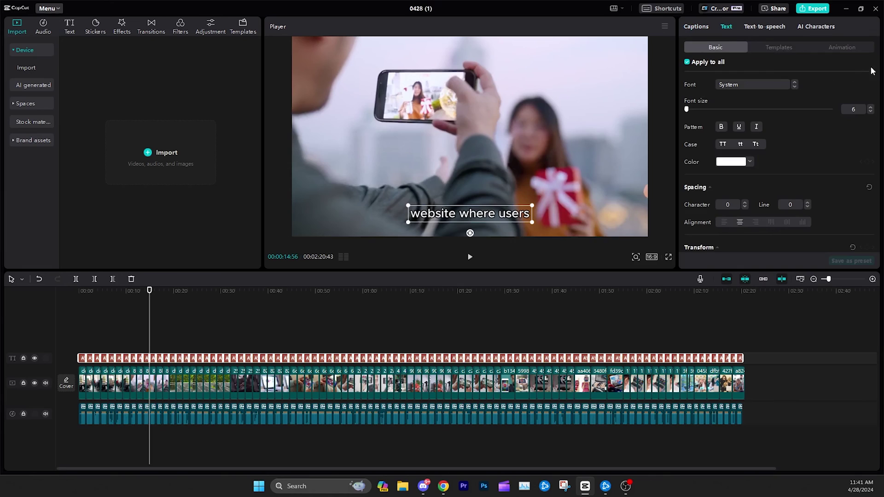
scroll(824, 197, down, 10)
click(751, 48)
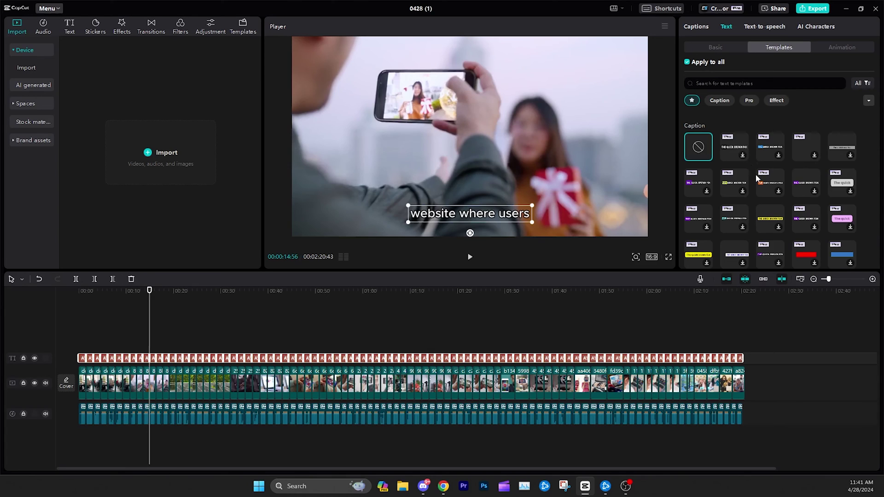
Step: Try the caption template with bold uppercase text on a yellow background on all captions
scroll(756, 174, down, 3)
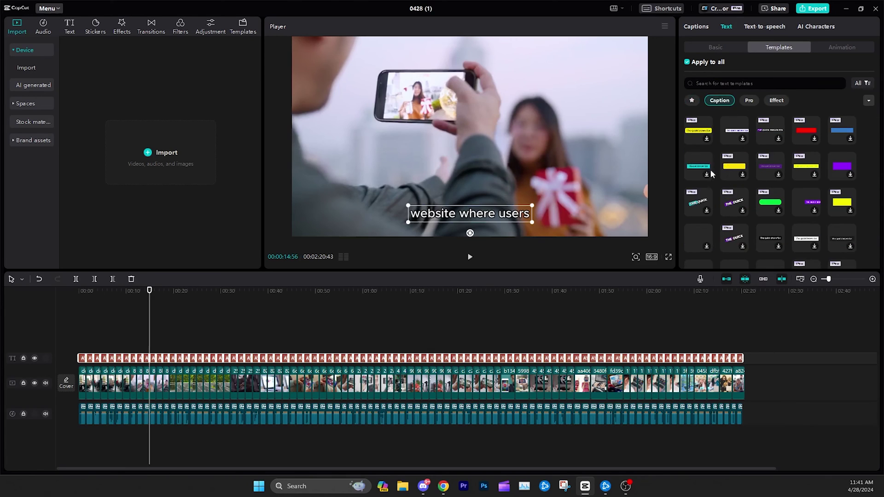
scroll(711, 173, up, 3)
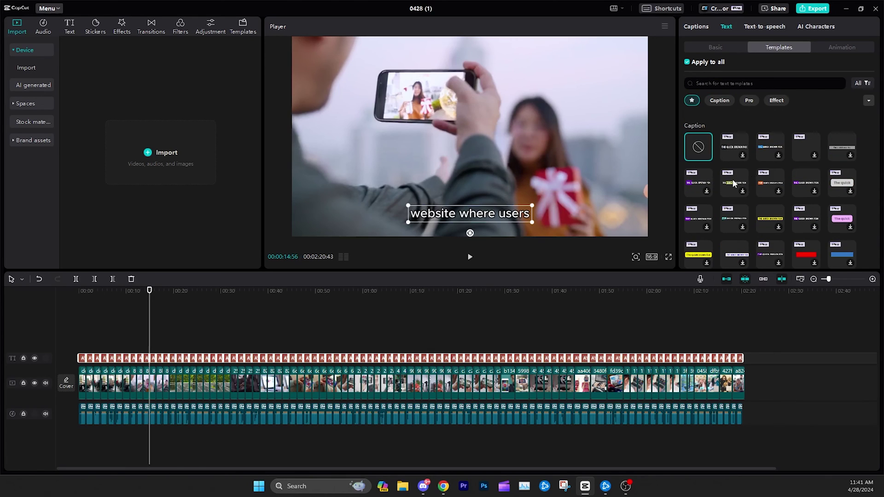
click(734, 183)
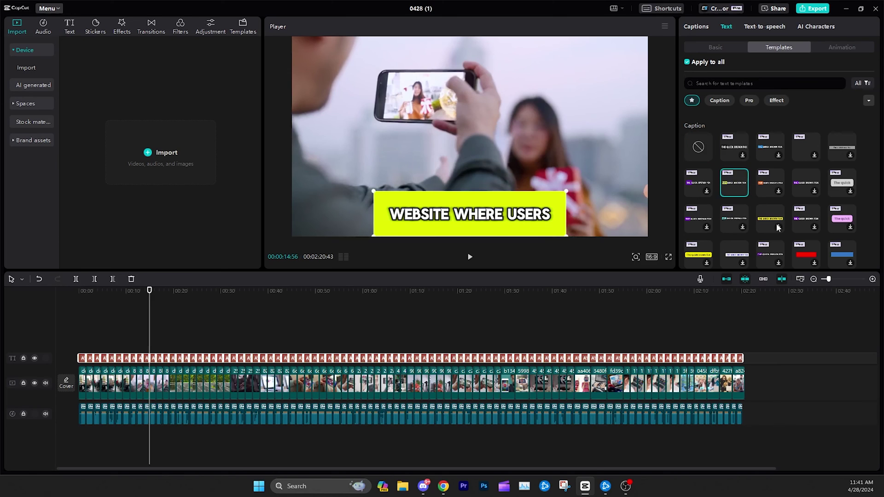
Step: Apply the caption template with italic white uppercase text on a red background to all captions
scroll(776, 223, down, 1)
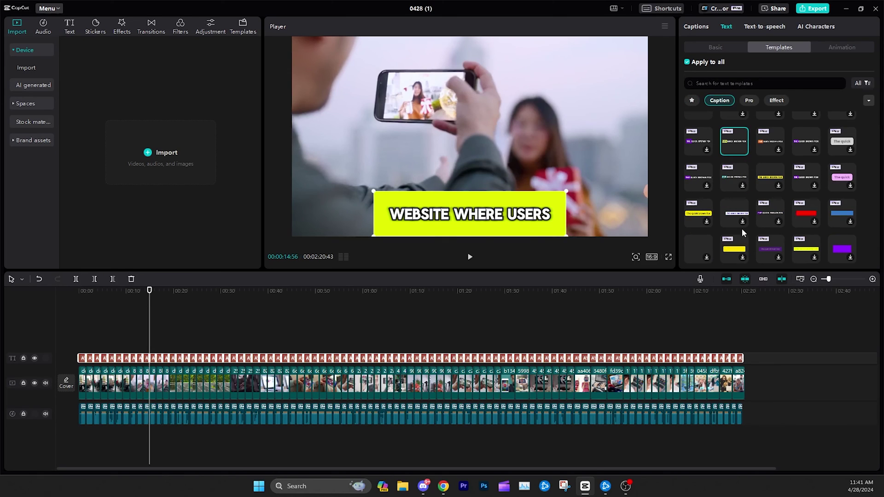
scroll(732, 224, down, 3)
scroll(784, 214, up, 3)
click(802, 215)
scroll(785, 218, down, 3)
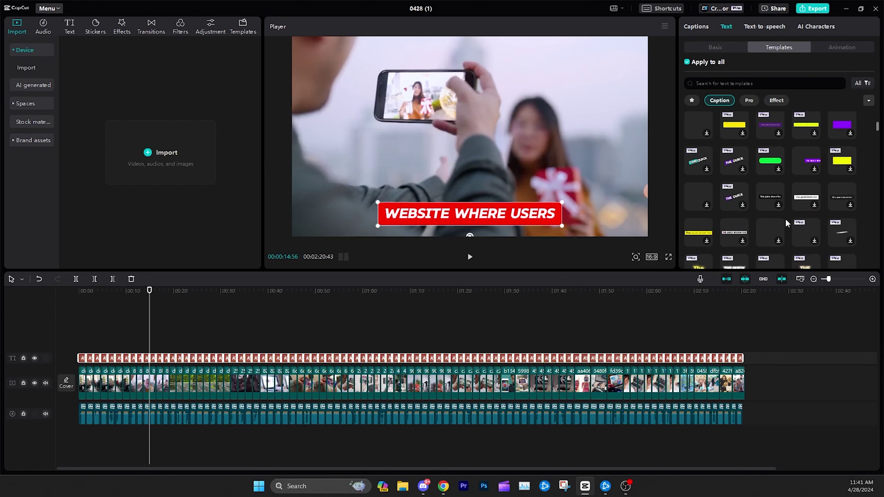
scroll(785, 218, up, 2)
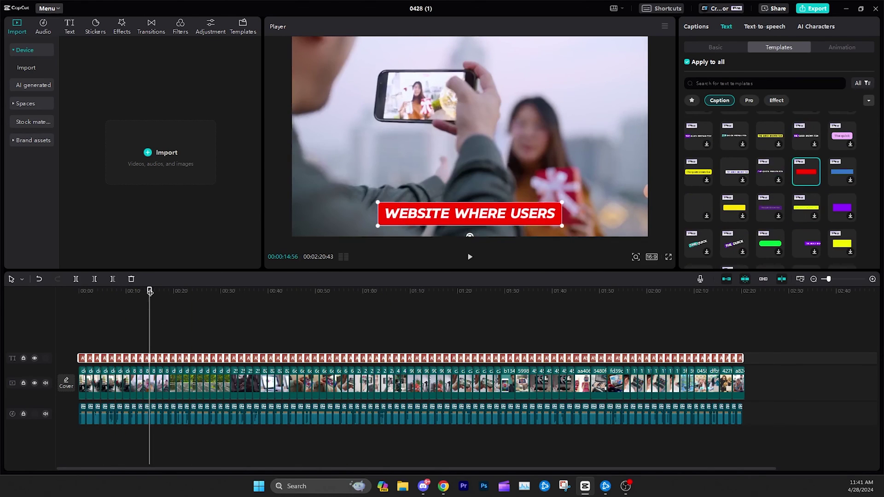
Step: Preview the red captions from the start of the video and set the font size of all captions to 6
drag(150, 291, 65, 293)
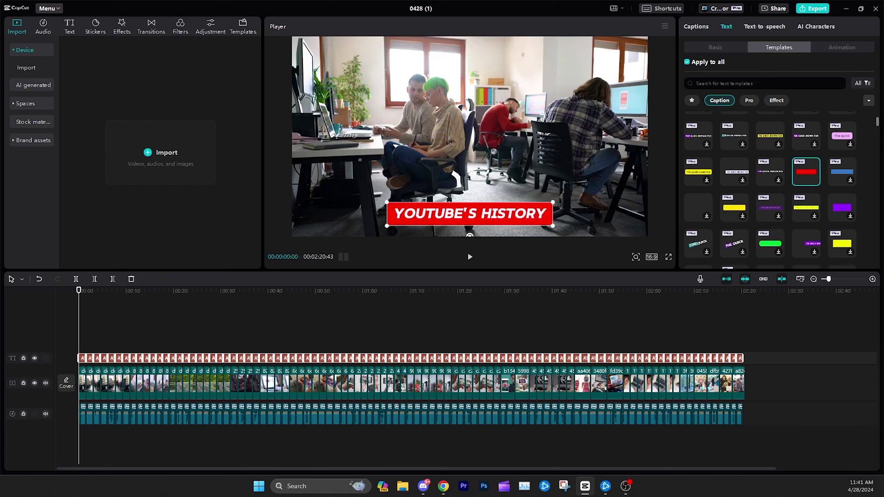
drag(878, 123, 737, 58)
click(734, 47)
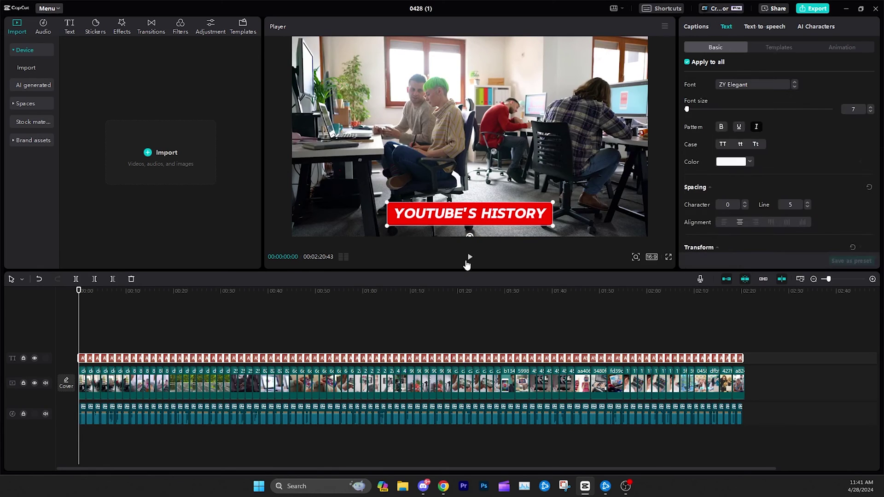
click(469, 257)
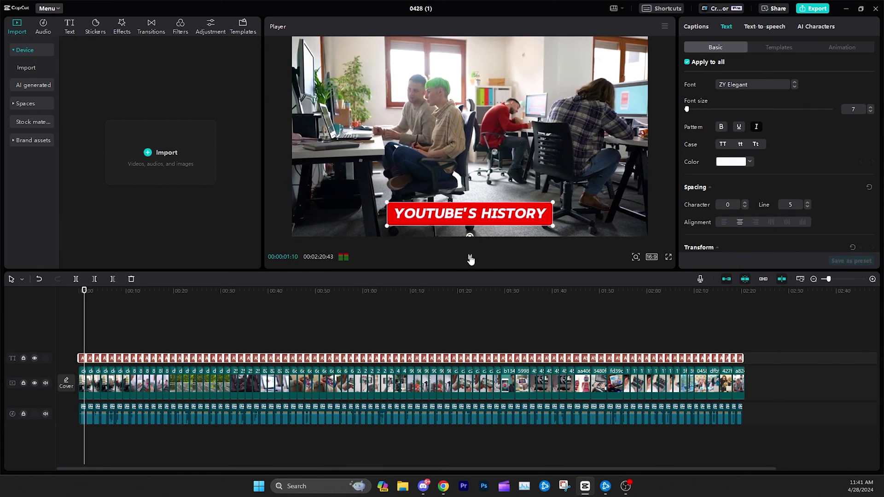
click(470, 257)
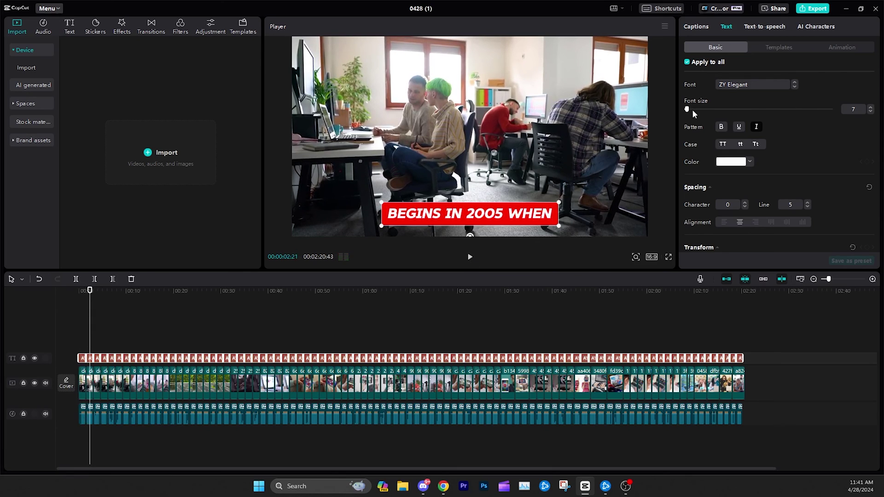
click(870, 112)
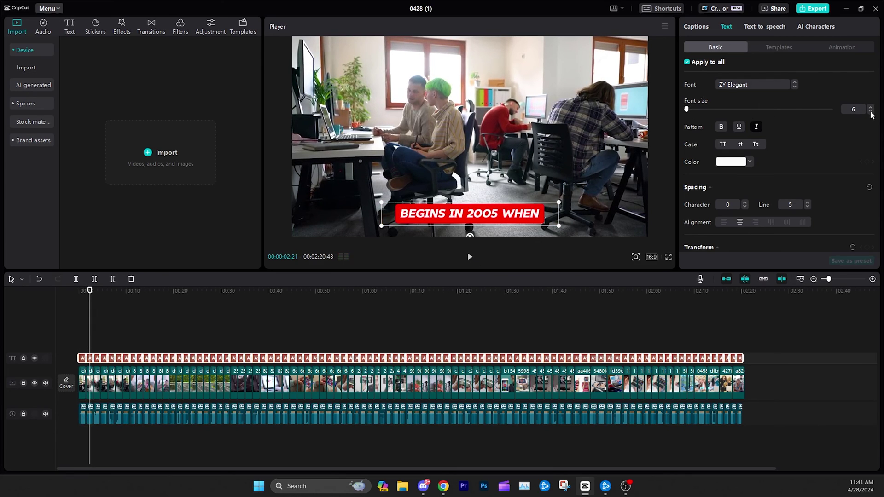
click(464, 325)
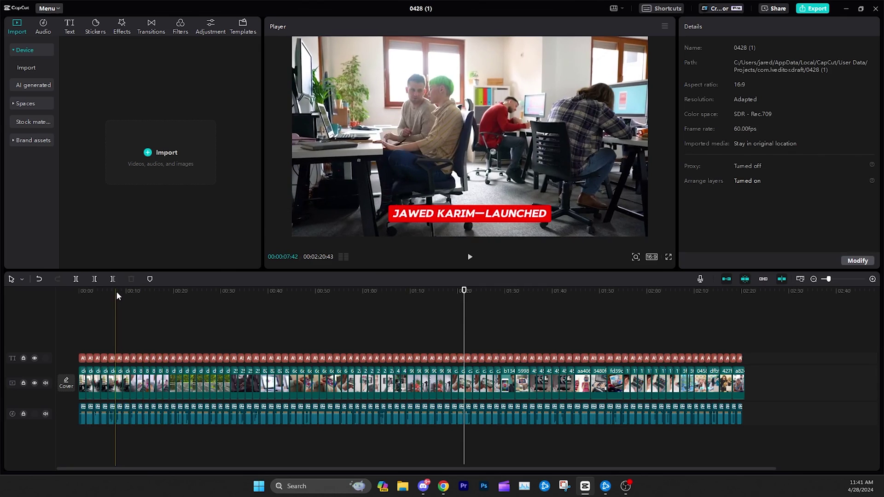
Step: Check the resized captions within the first five seconds and return the playhead to the start
click(73, 293)
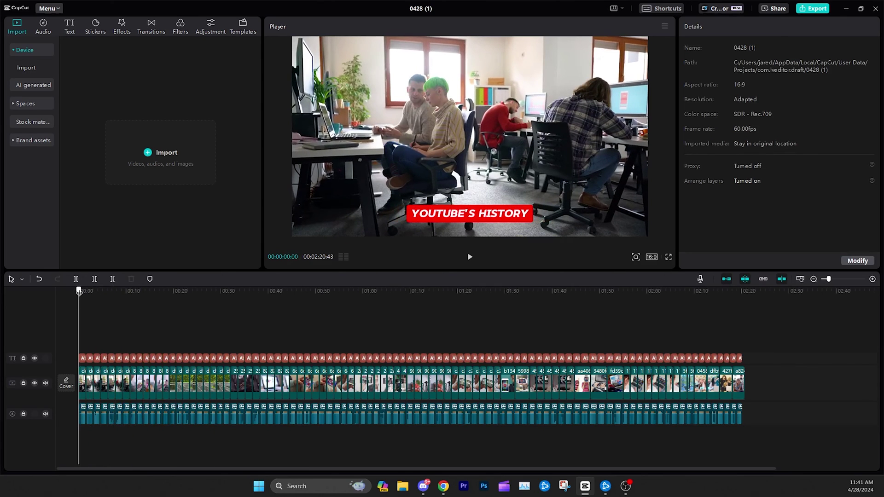
click(101, 292)
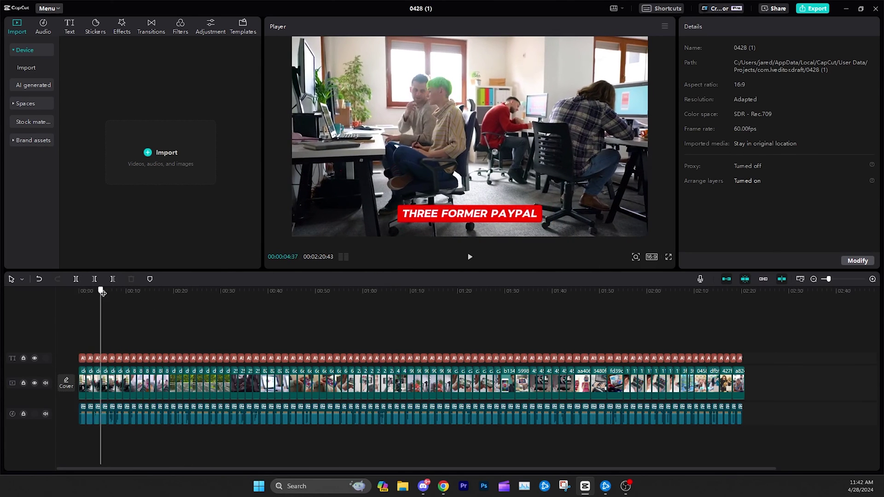
click(77, 292)
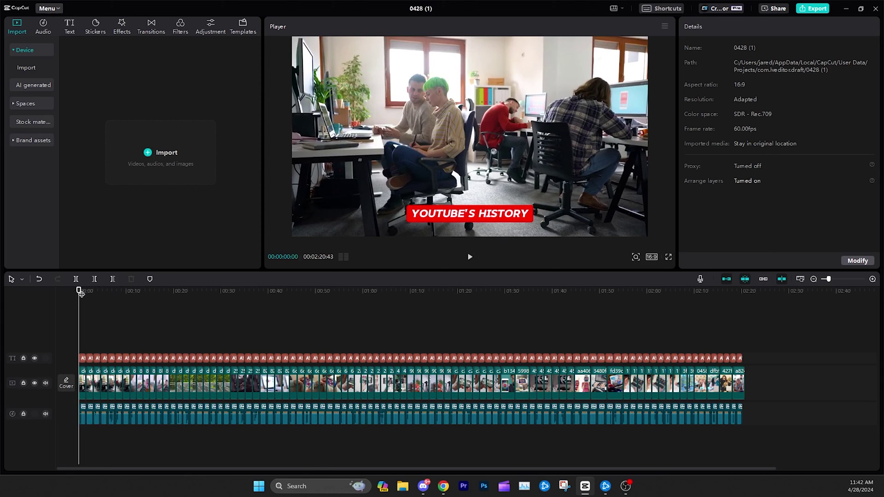
click(82, 293)
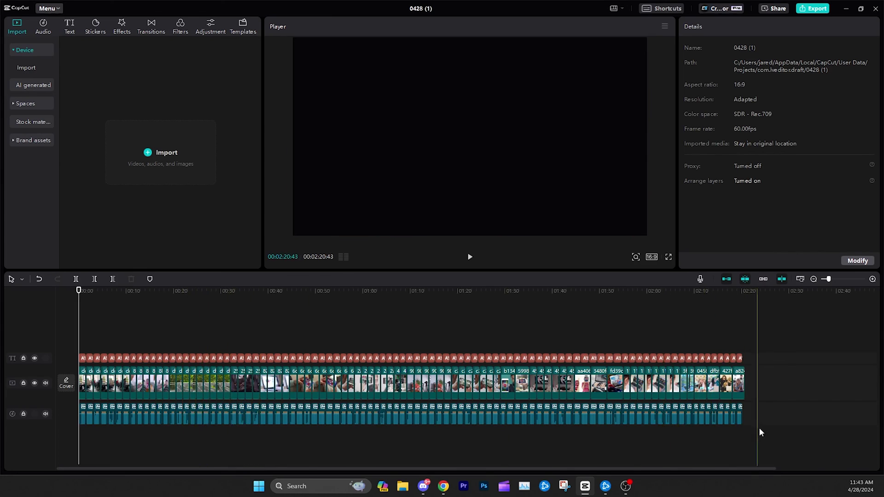
Step: Select all narration clips on the audio track to view their audio settings, clear the selection, and move the playhead near the start
drag(776, 421, 6, 424)
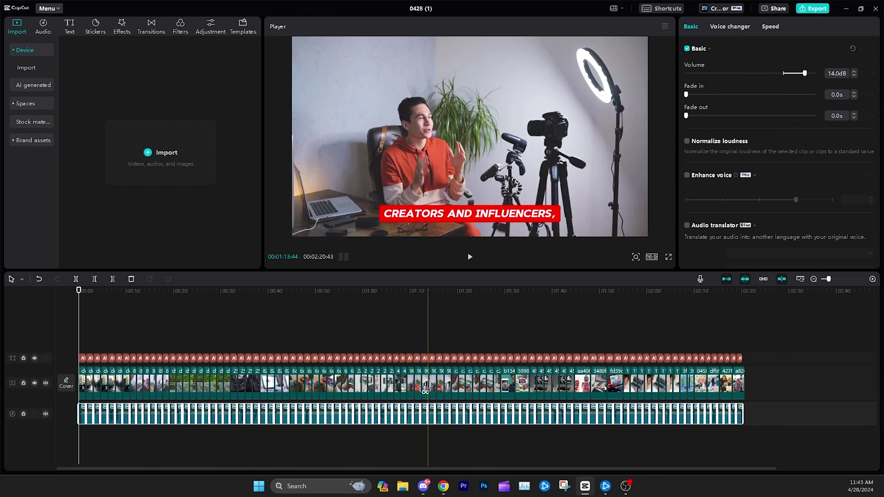
click(773, 398)
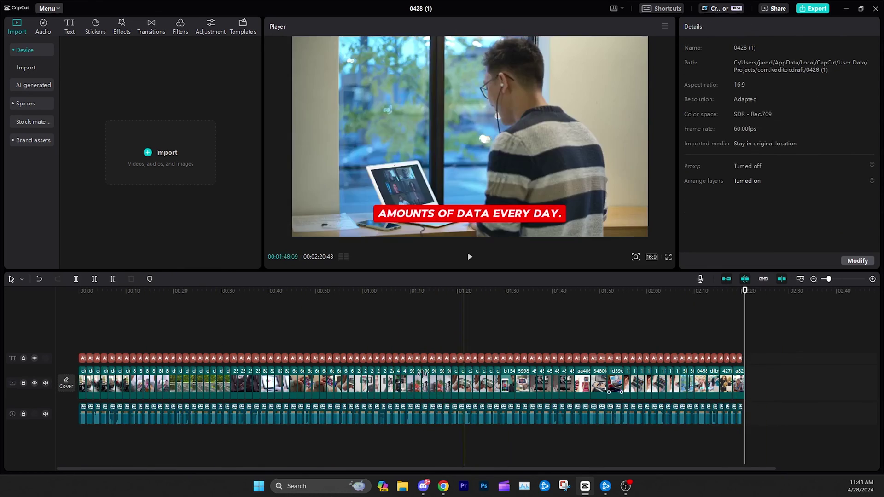
click(87, 328)
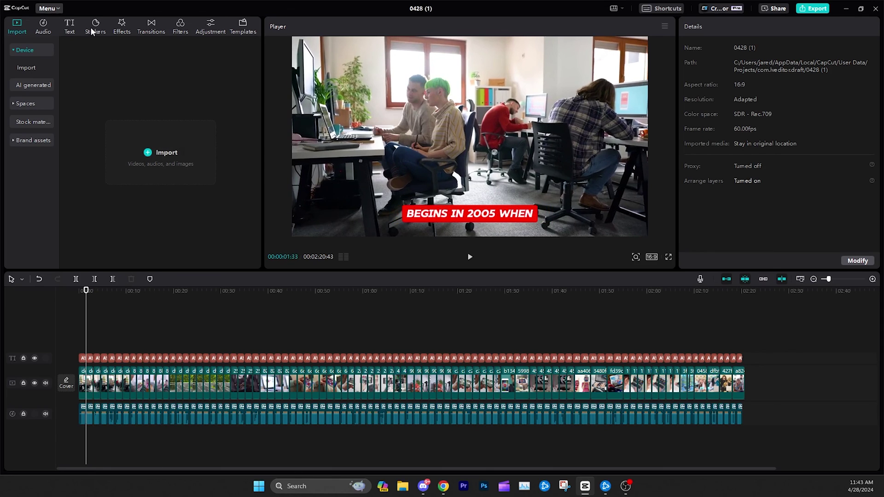
Step: Open the trending text templates library and bring the playhead back to the beginning of the timeline
click(72, 26)
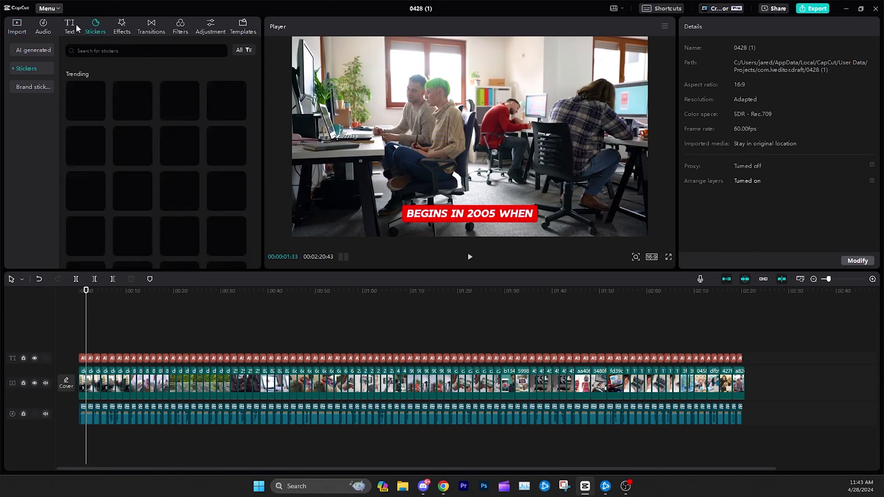
click(79, 291)
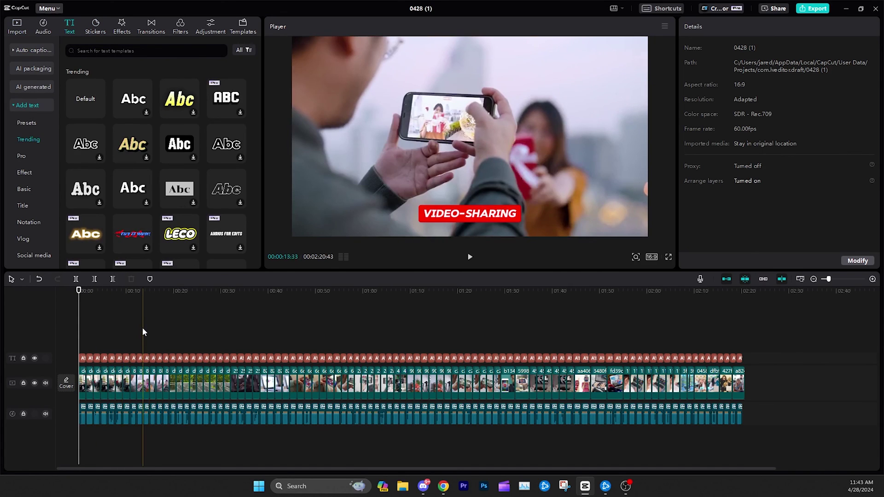
click(84, 297)
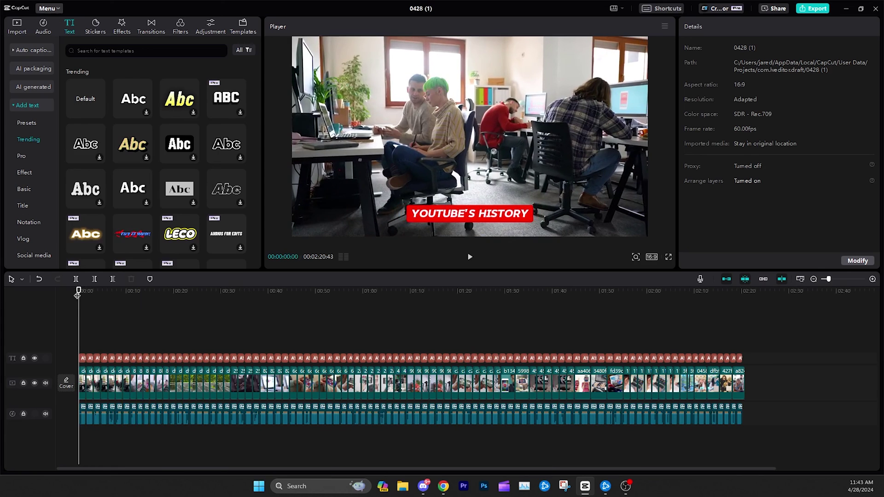
click(333, 305)
click(80, 298)
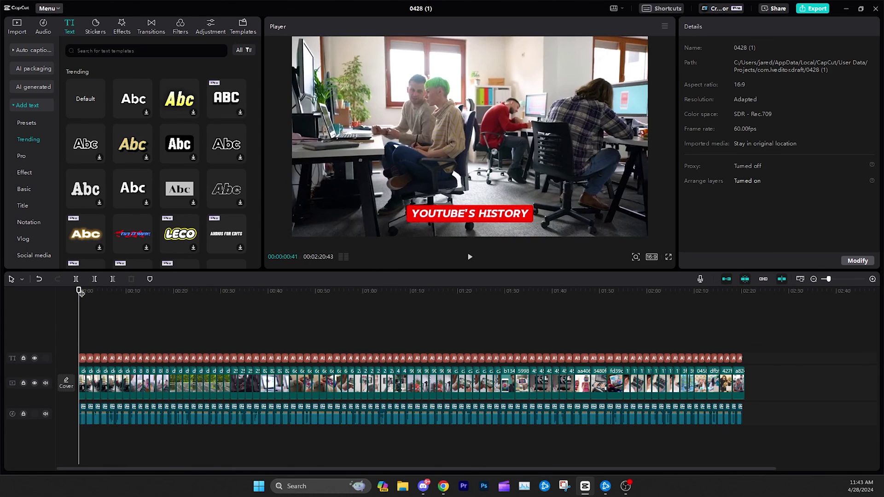
drag(81, 299, 78, 298)
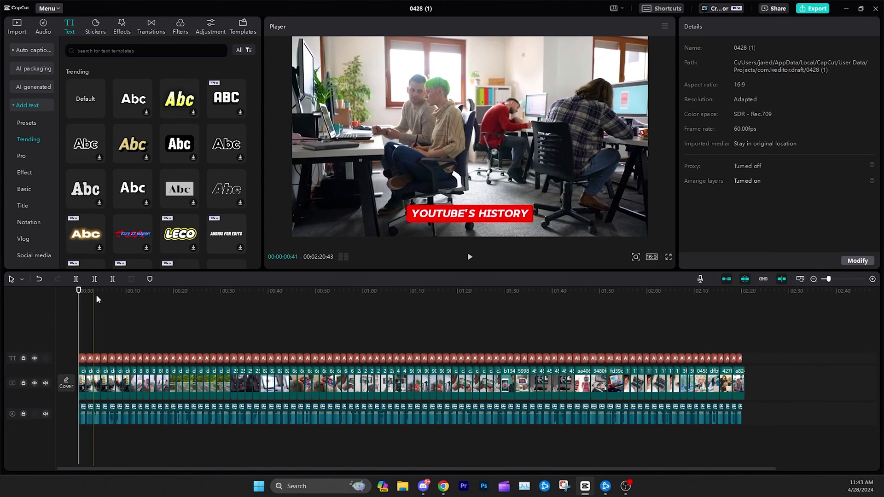